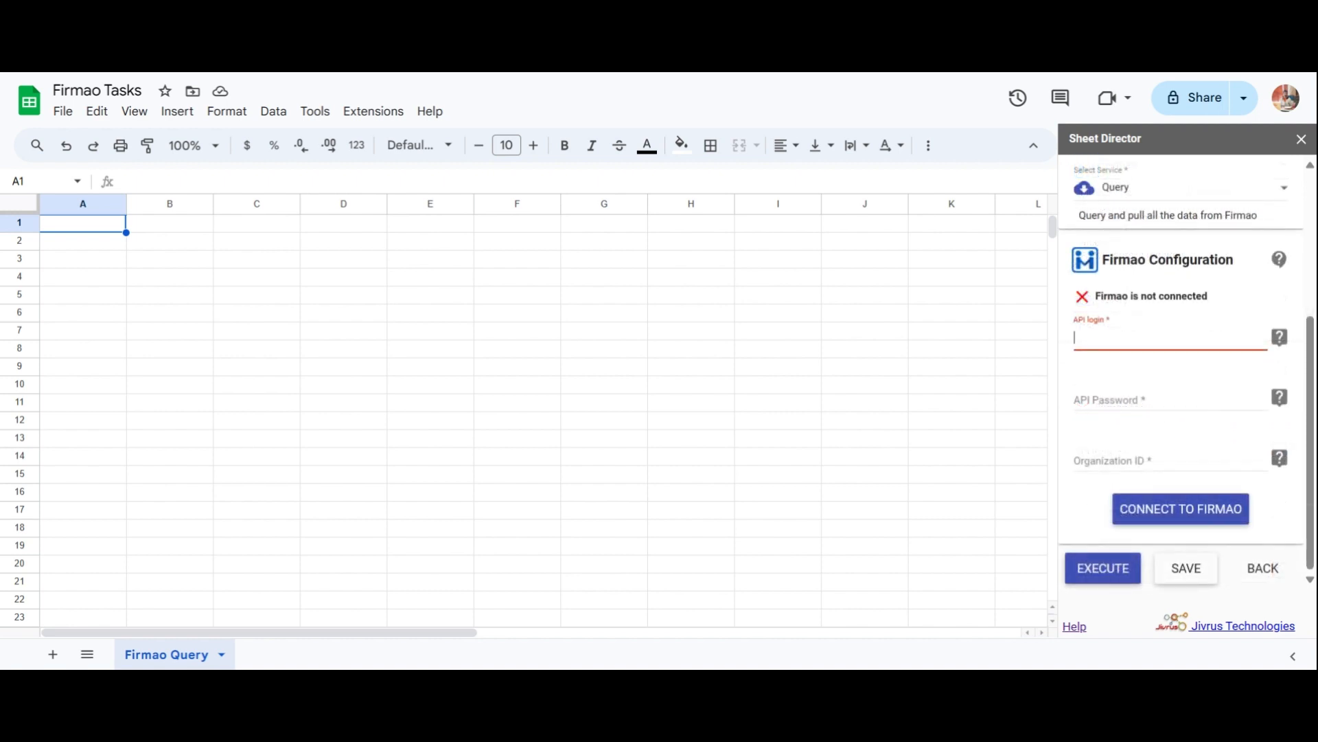
Connect the sheet to Firmao using the API login, API password and Organization ID.
key(ctrl+v)
key(Tab)
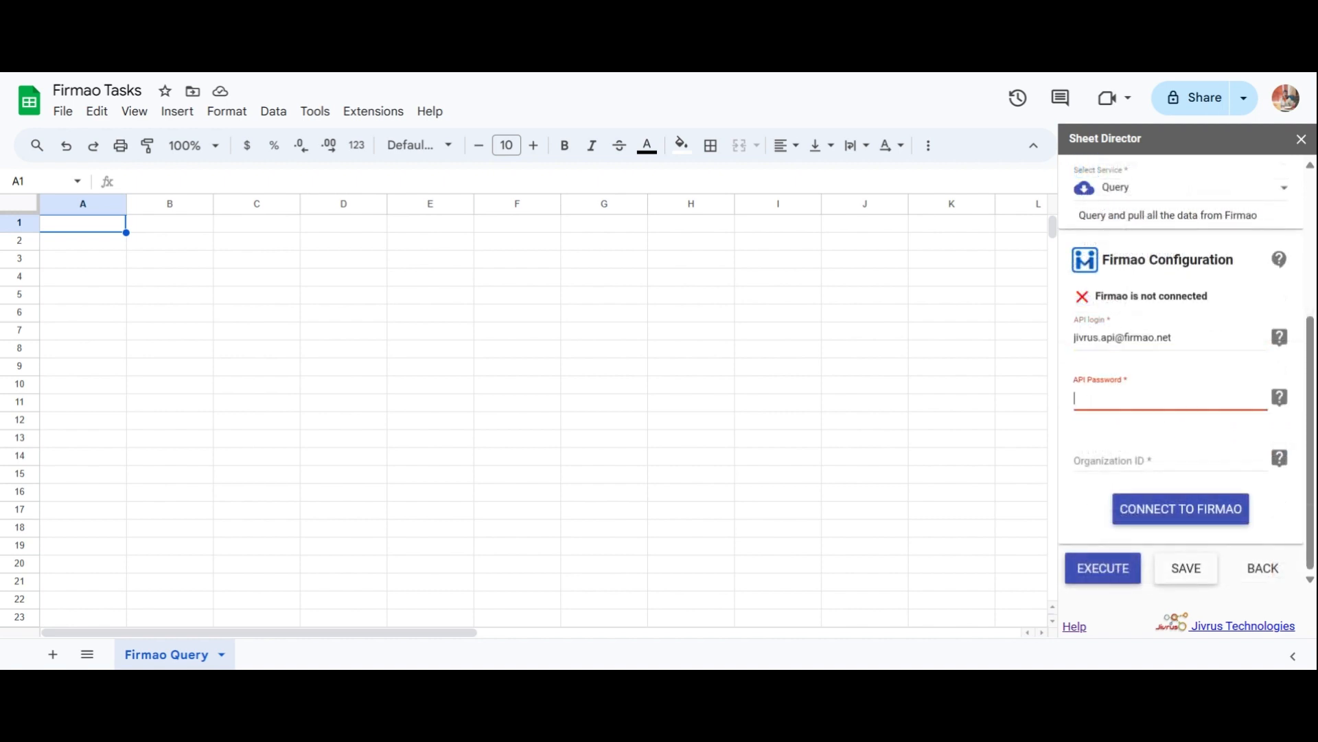
key(ctrl+v)
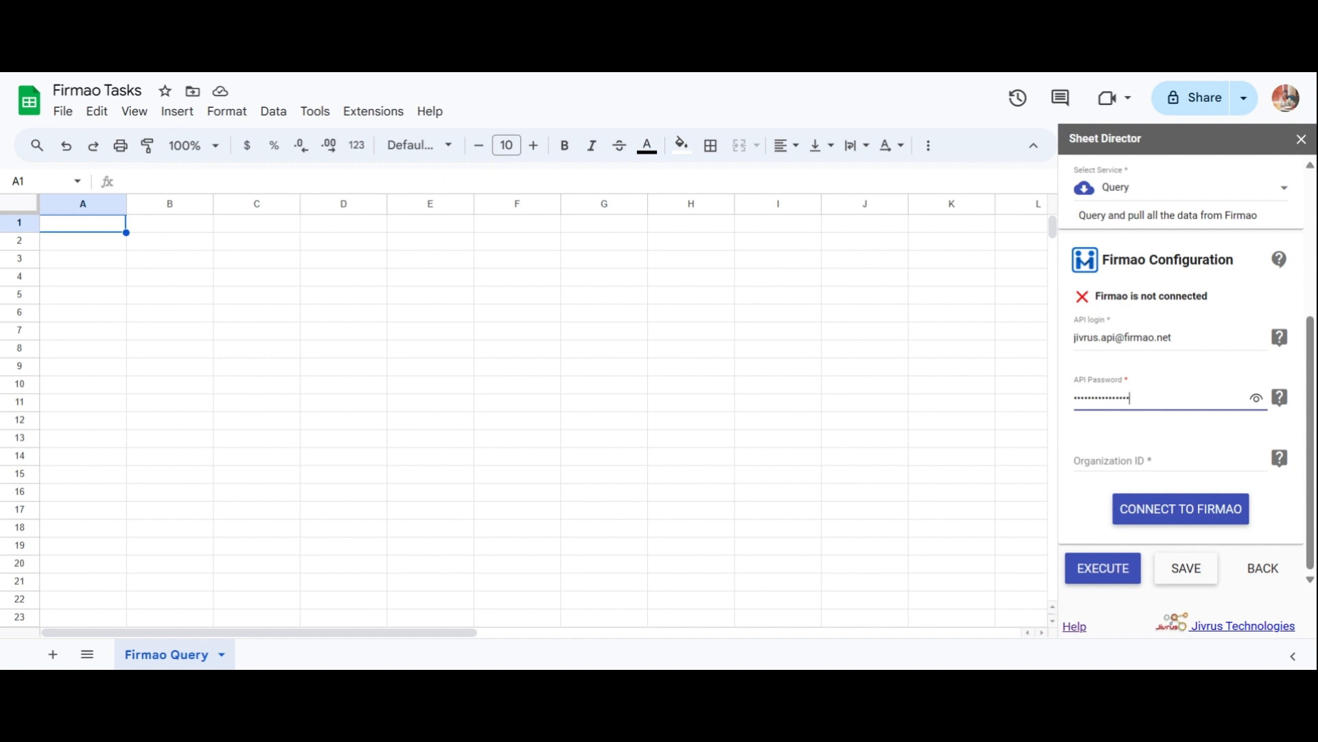
click(1082, 428)
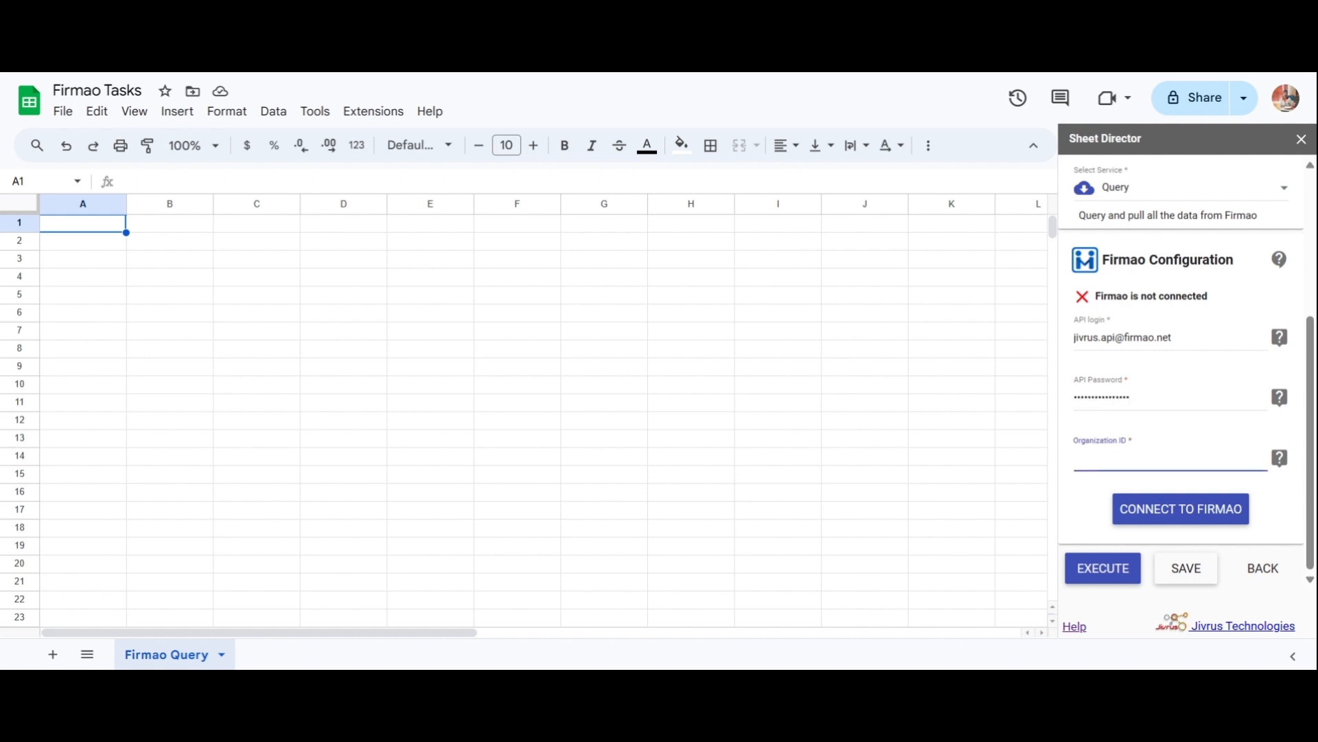
text(jivrus)
click(1236, 482)
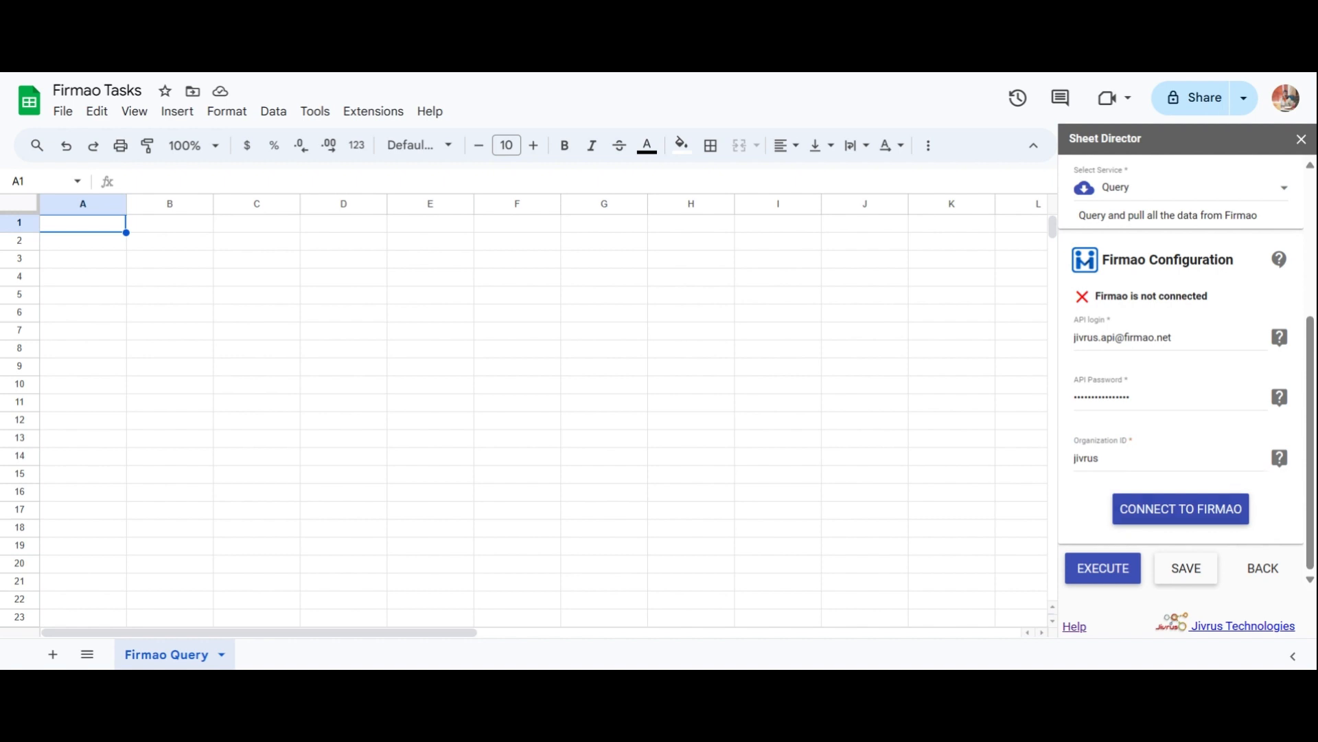
click(1213, 512)
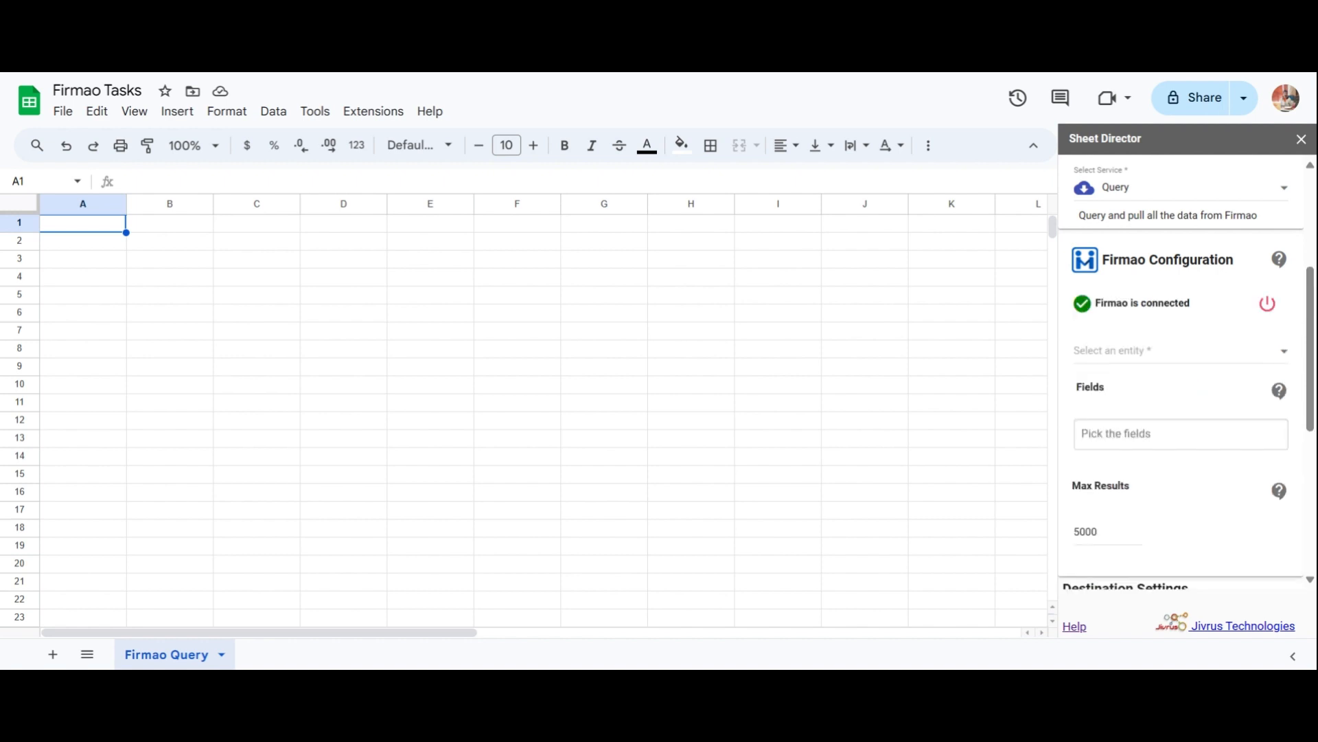
Query Tasks with fields Id, Name, Priority, Status Key, Percent Done, Max Results 100.
click(1094, 357)
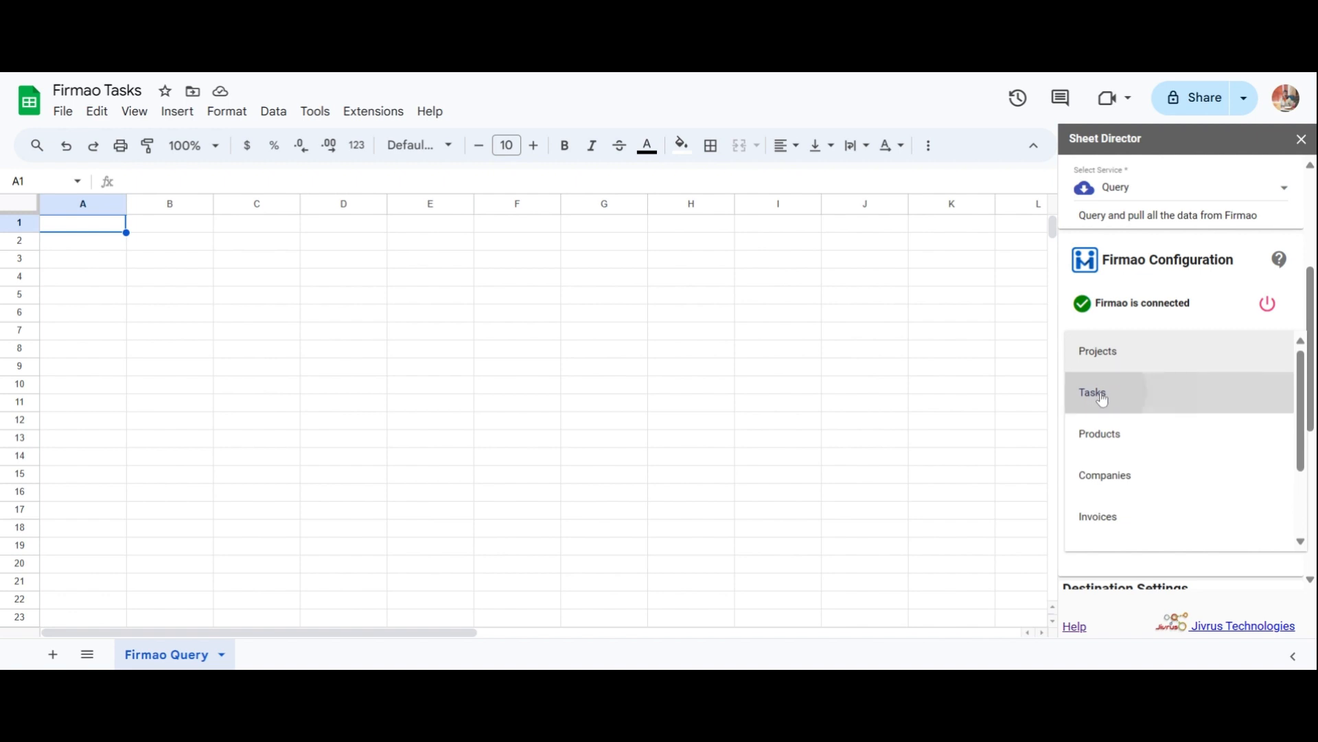
click(1099, 393)
click(1105, 433)
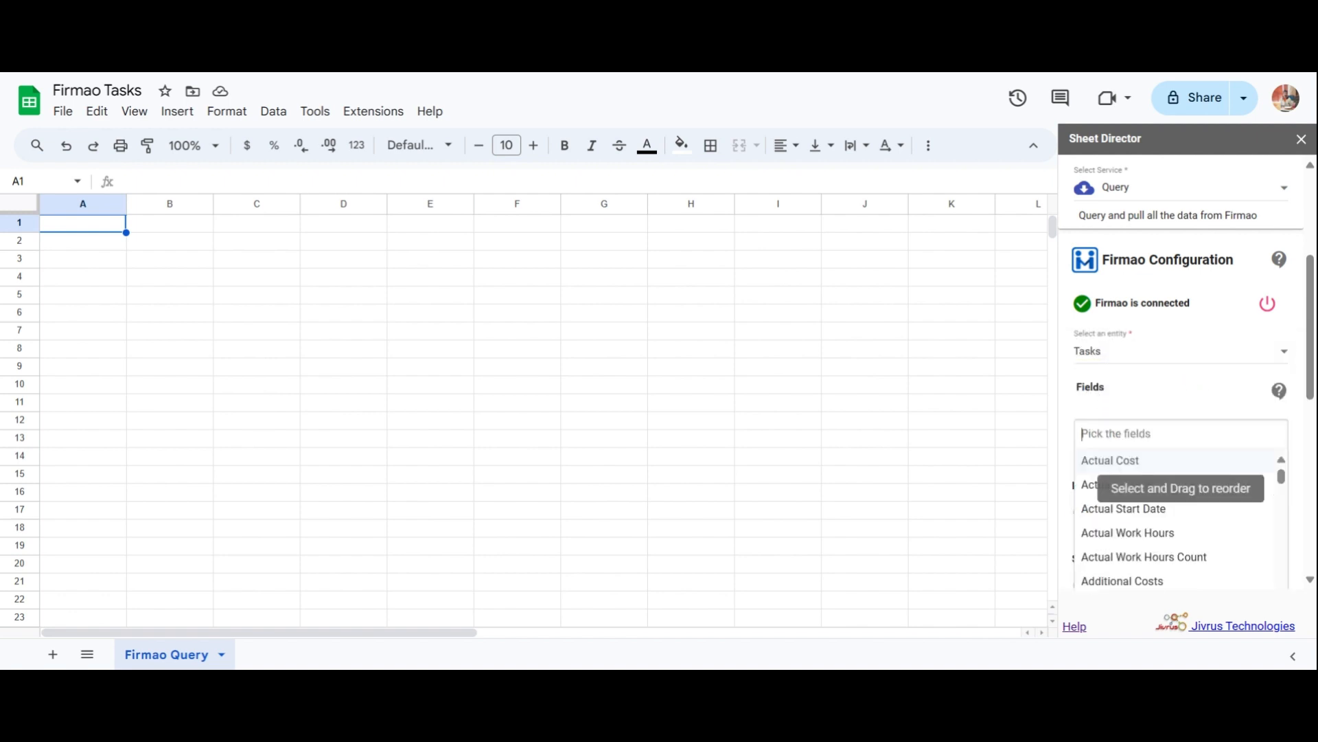
text(Id)
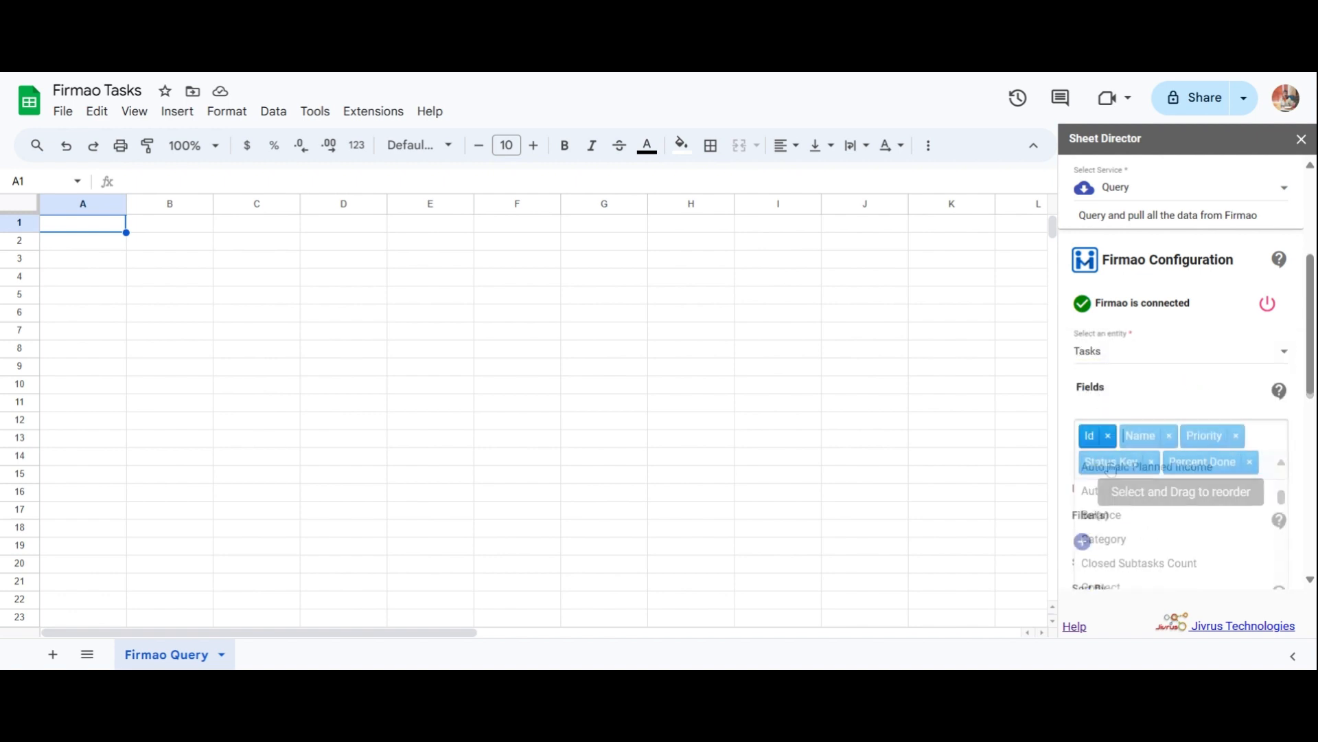
scroll(1072, 485, down, 1)
scroll(1072, 485, down, 2)
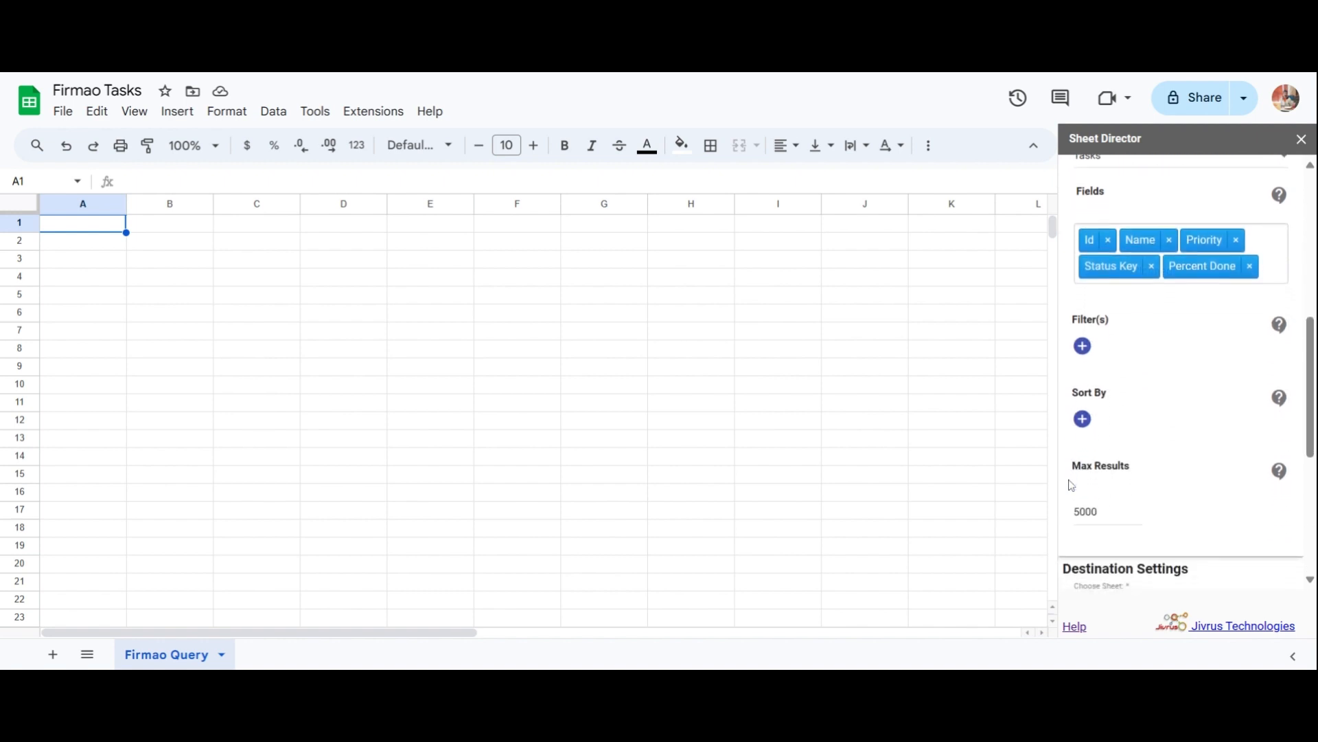
click(1096, 508)
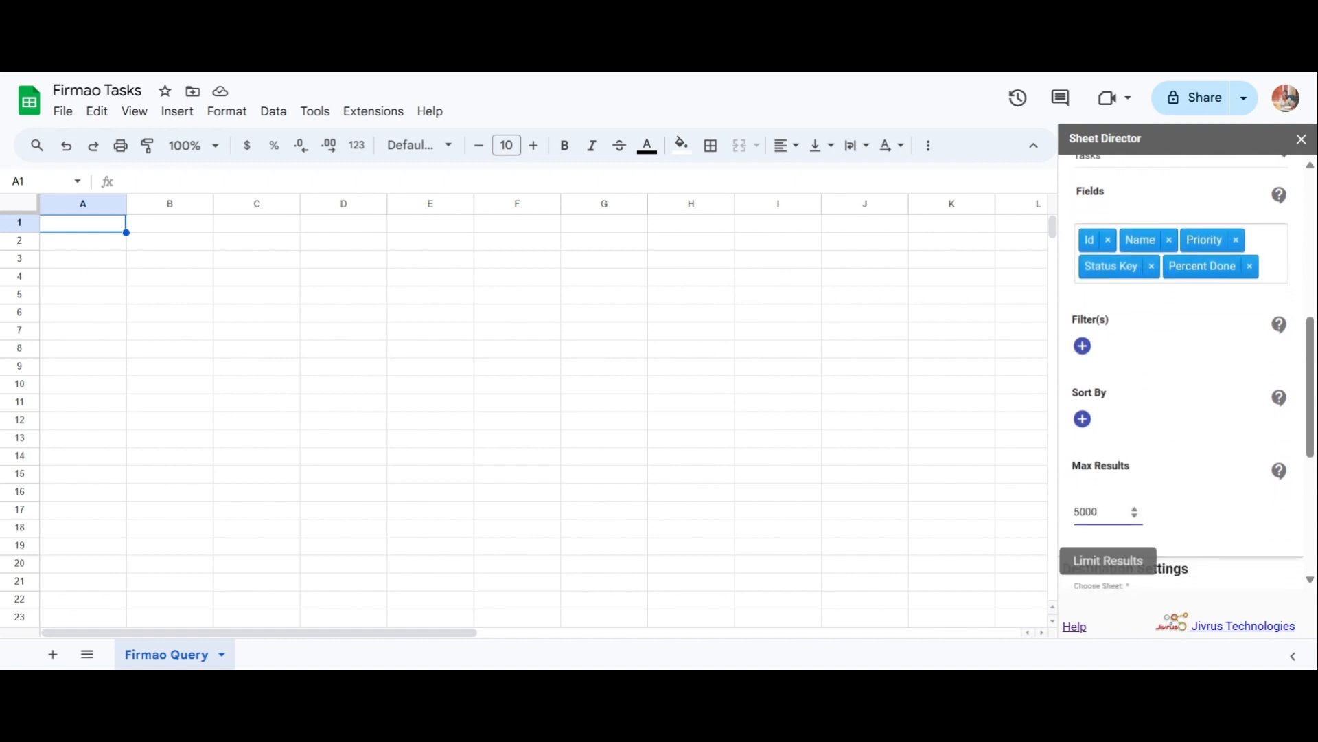
key(ctrl+a)
text(100)
click(1152, 522)
scroll(1129, 427, down, 4)
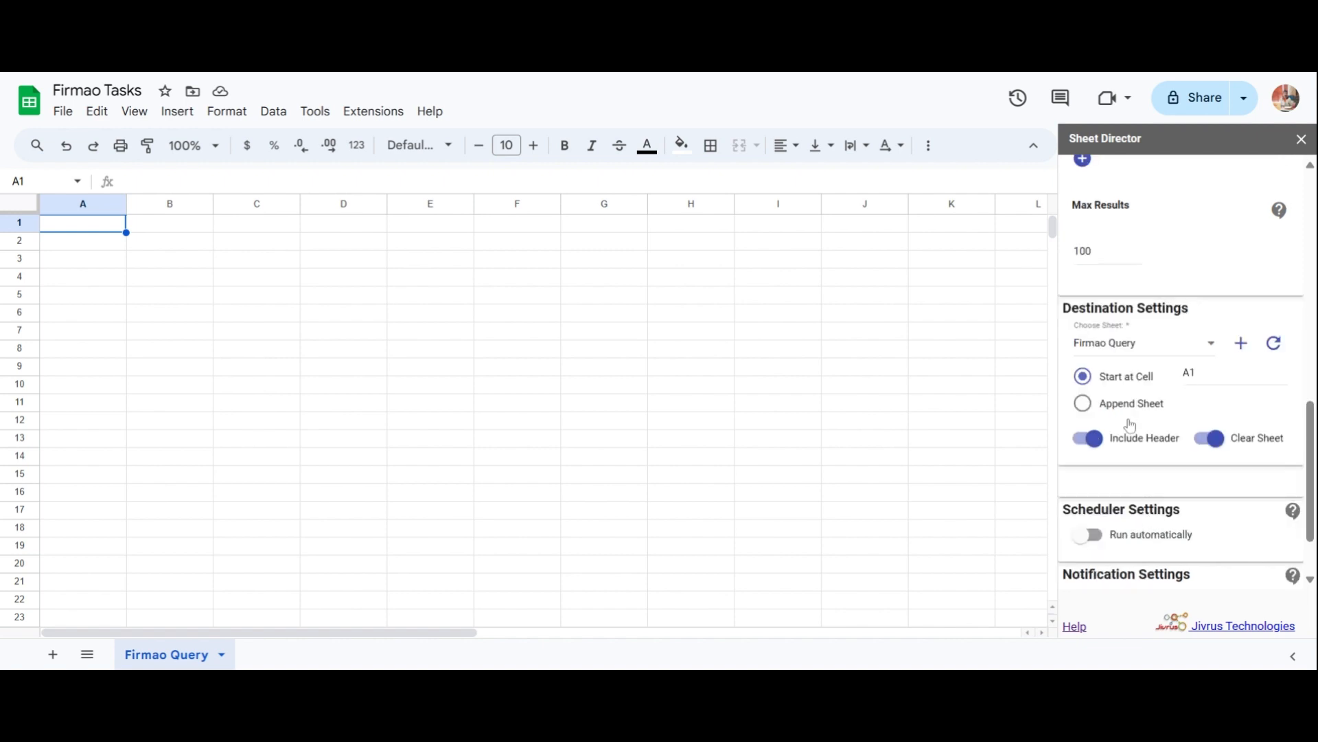
Run the Tasks query into the Firmao Query sheet, with Include Header and Clear Sheet on.
click(1113, 343)
click(1112, 346)
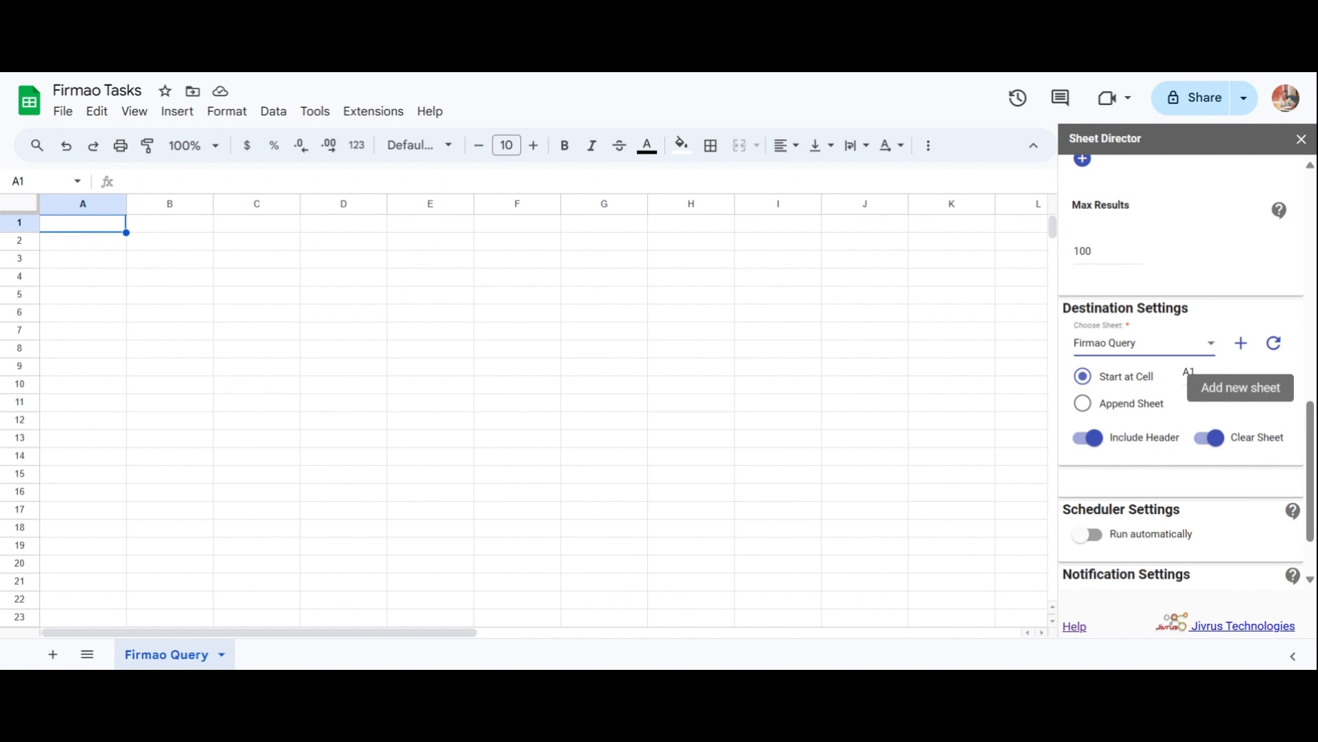
click(1093, 438)
click(1093, 439)
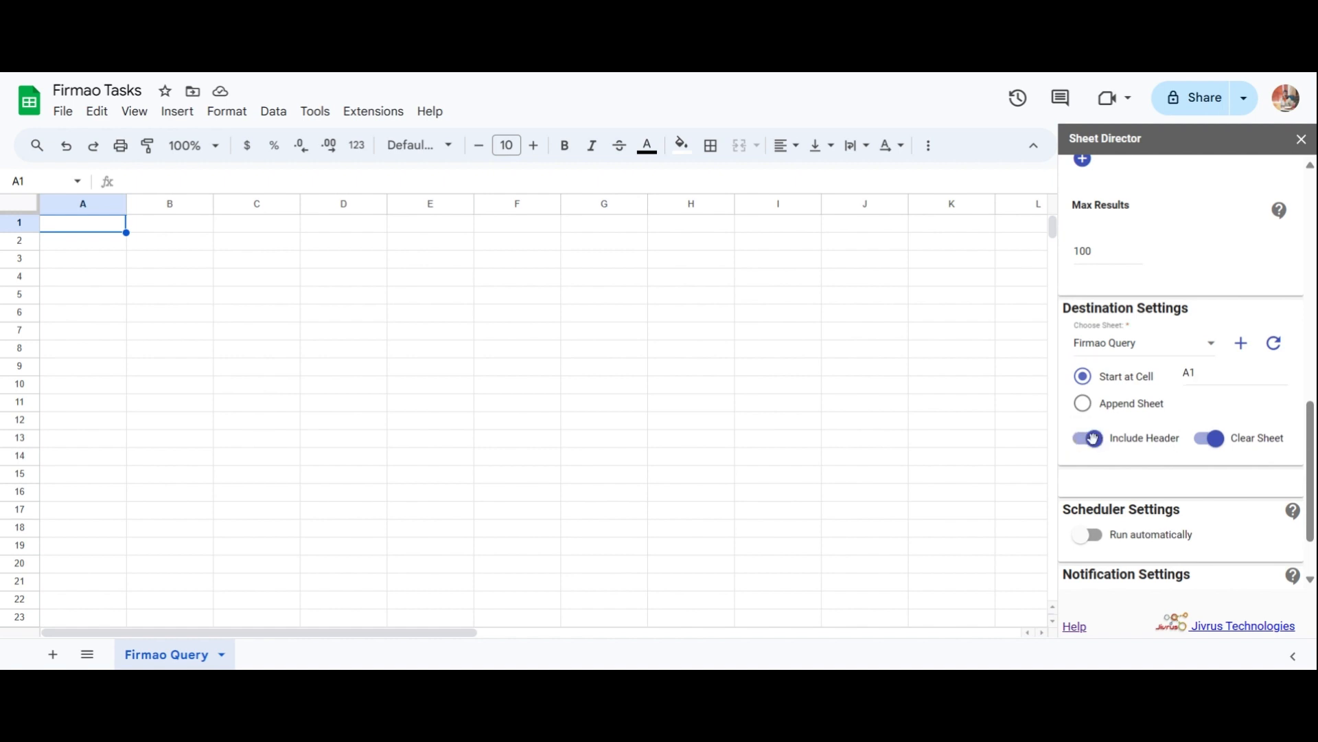
click(1203, 438)
click(1202, 439)
scroll(1155, 473, down, 2)
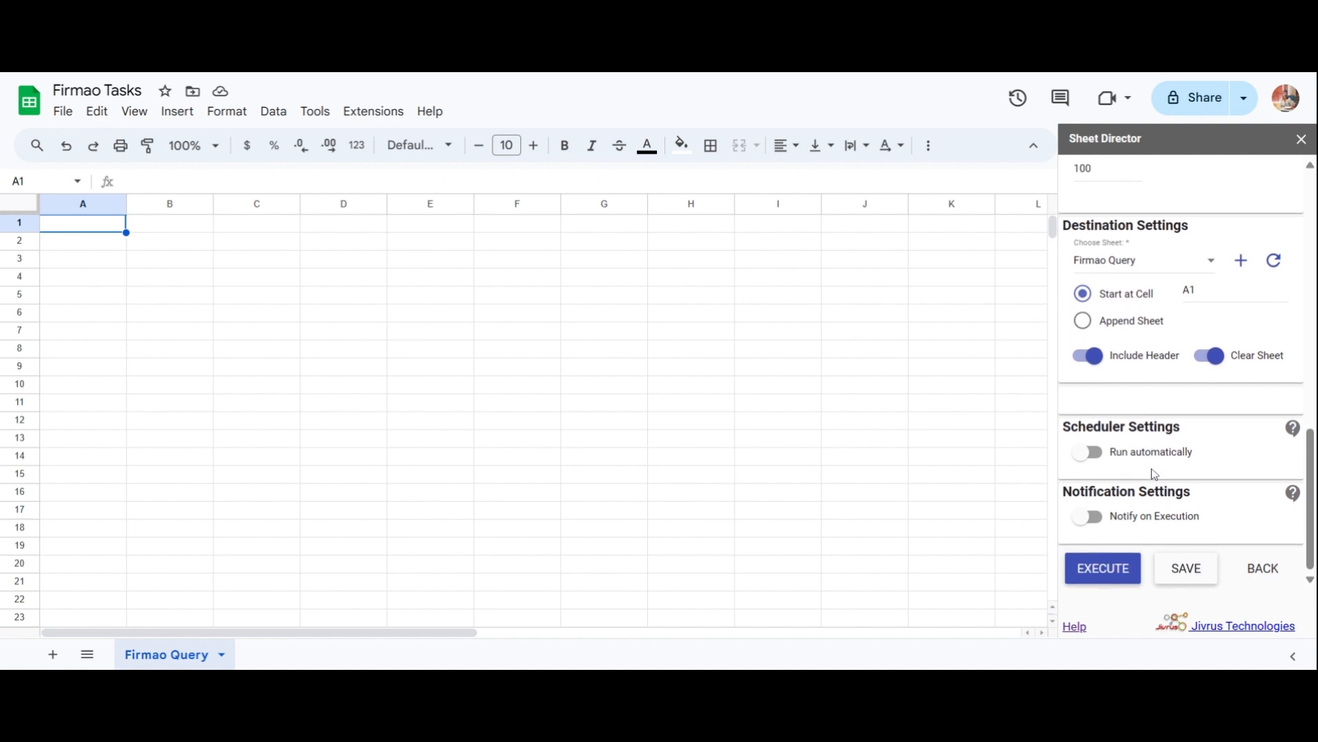
click(1114, 574)
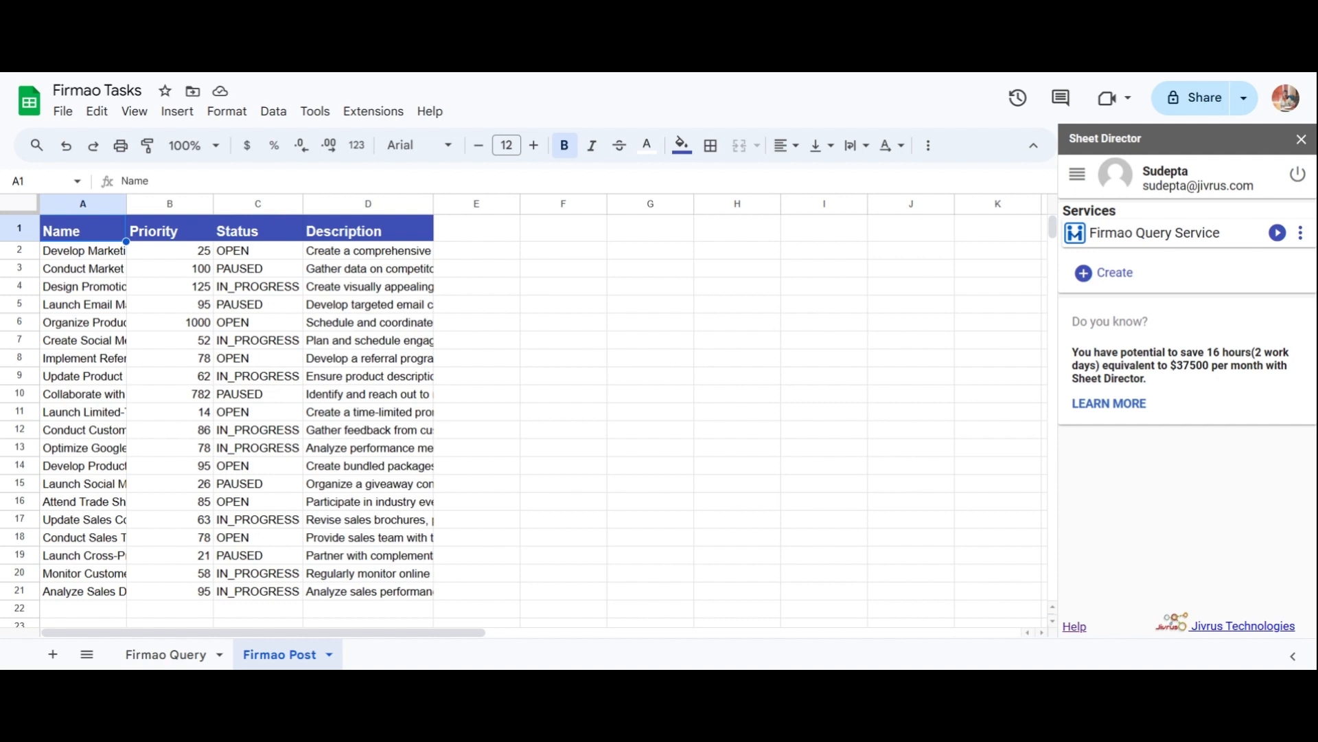
Create a Post service for the Tasks entity that reads rows from the Firmao Post sheet.
click(1092, 272)
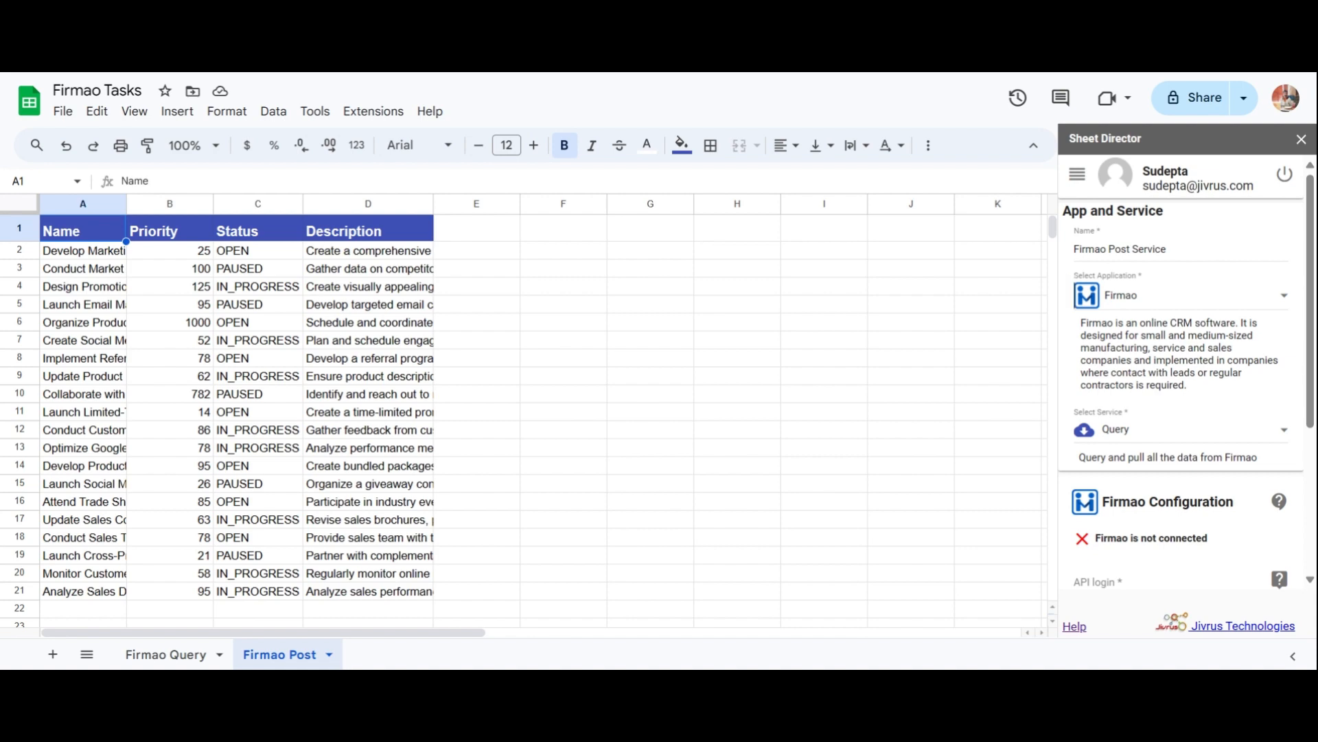
click(1102, 433)
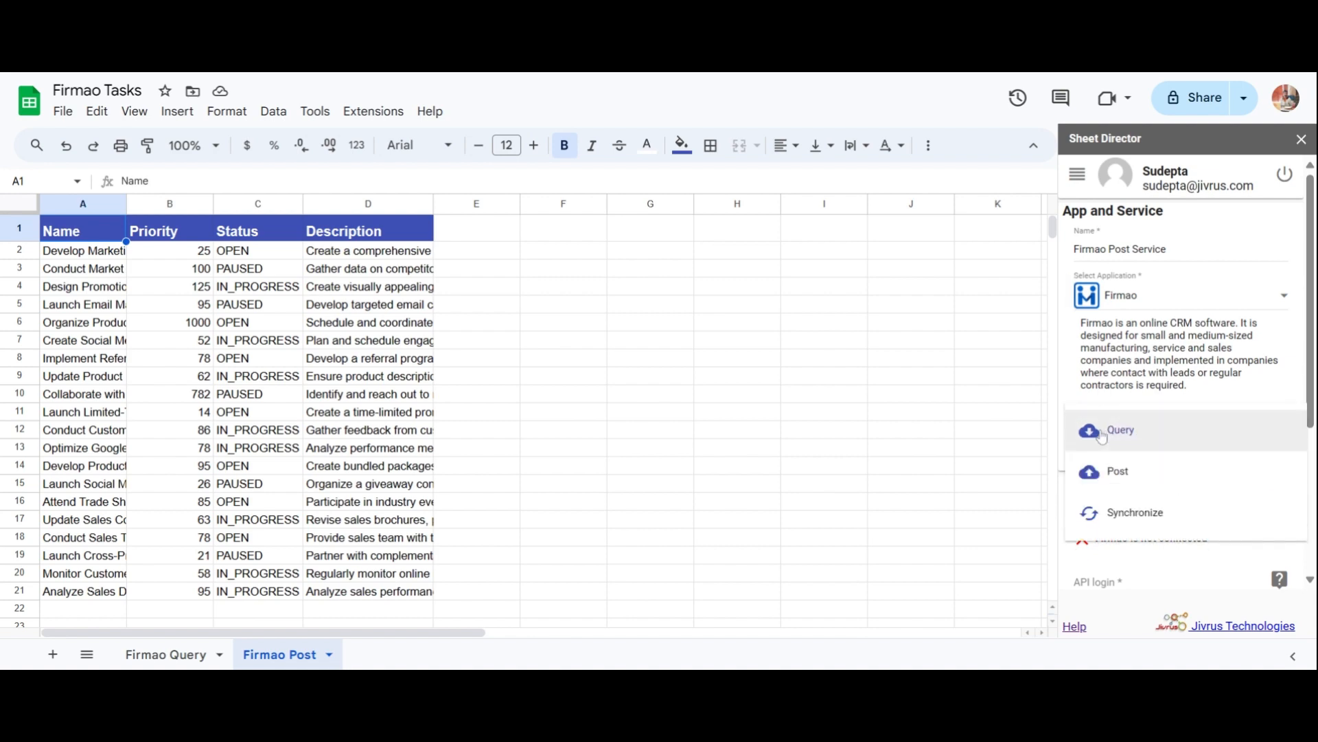
click(1103, 473)
scroll(1109, 454, down, 3)
click(1112, 438)
click(1113, 438)
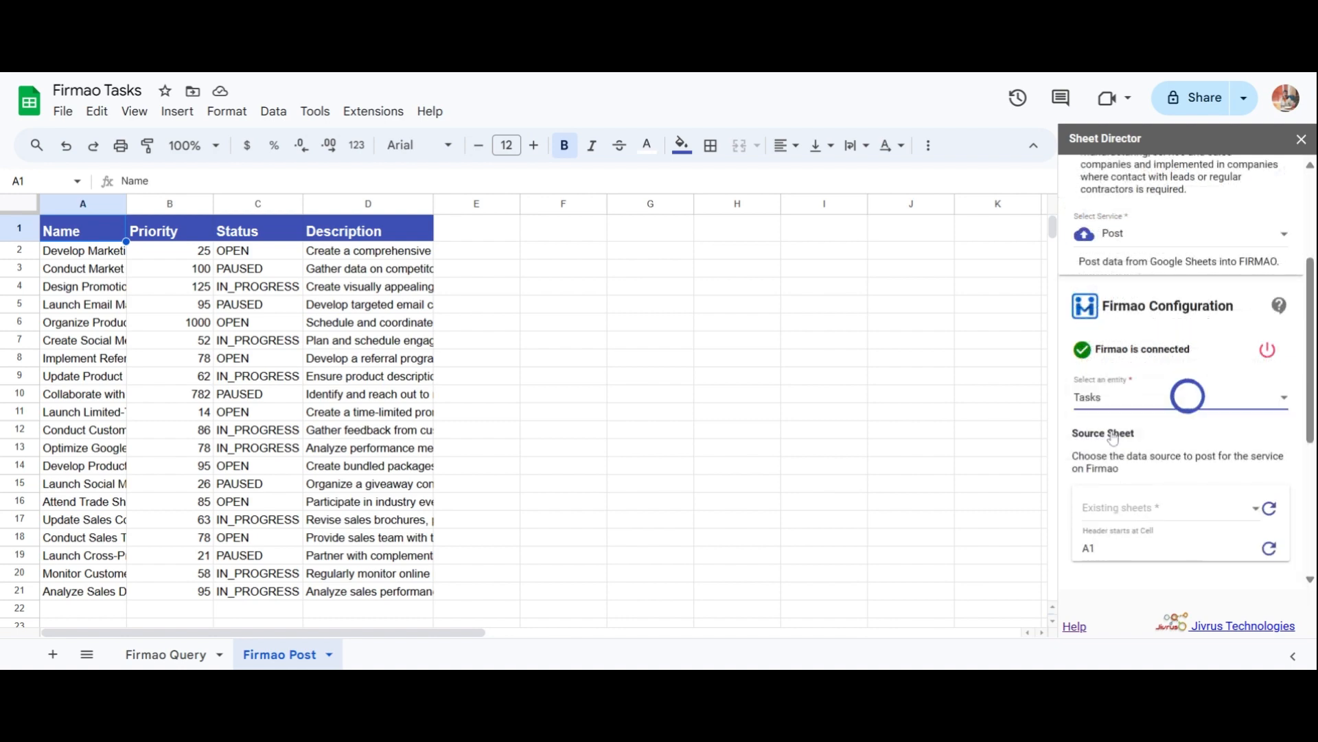
scroll(1097, 419, down, 2)
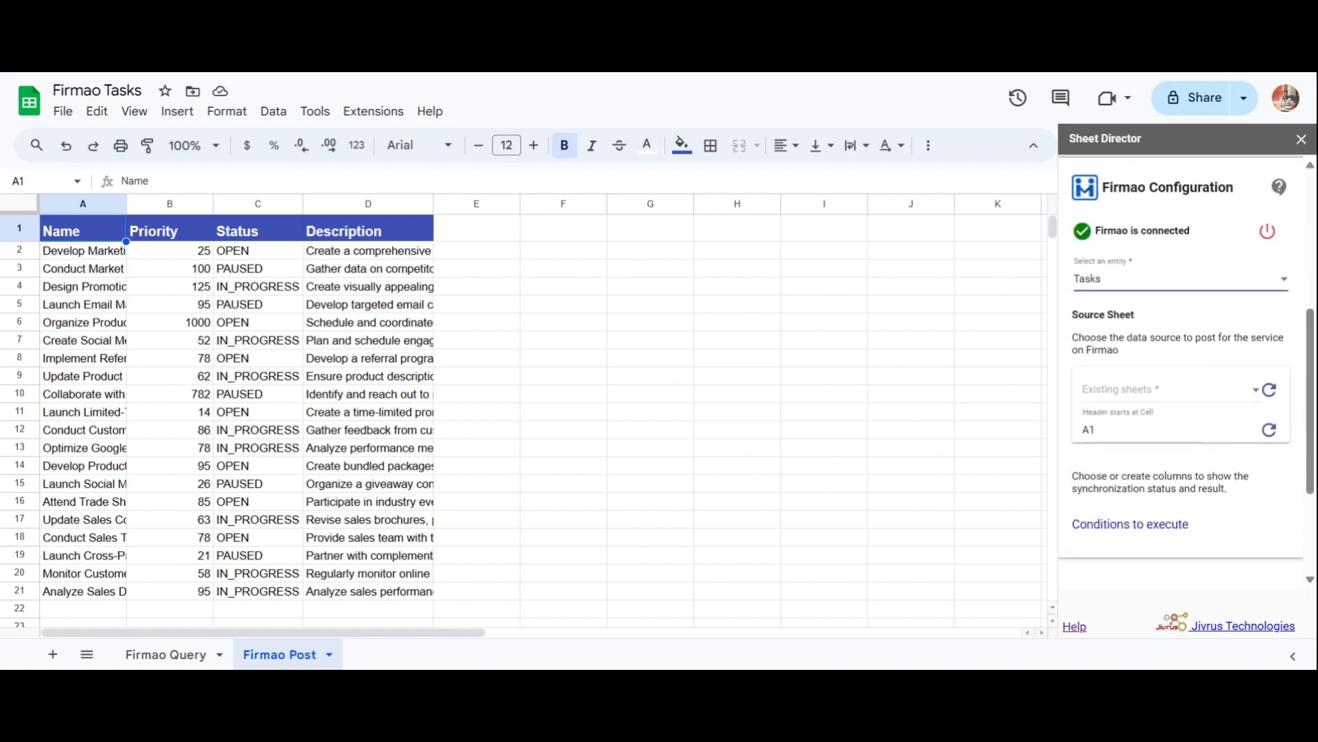
click(1109, 379)
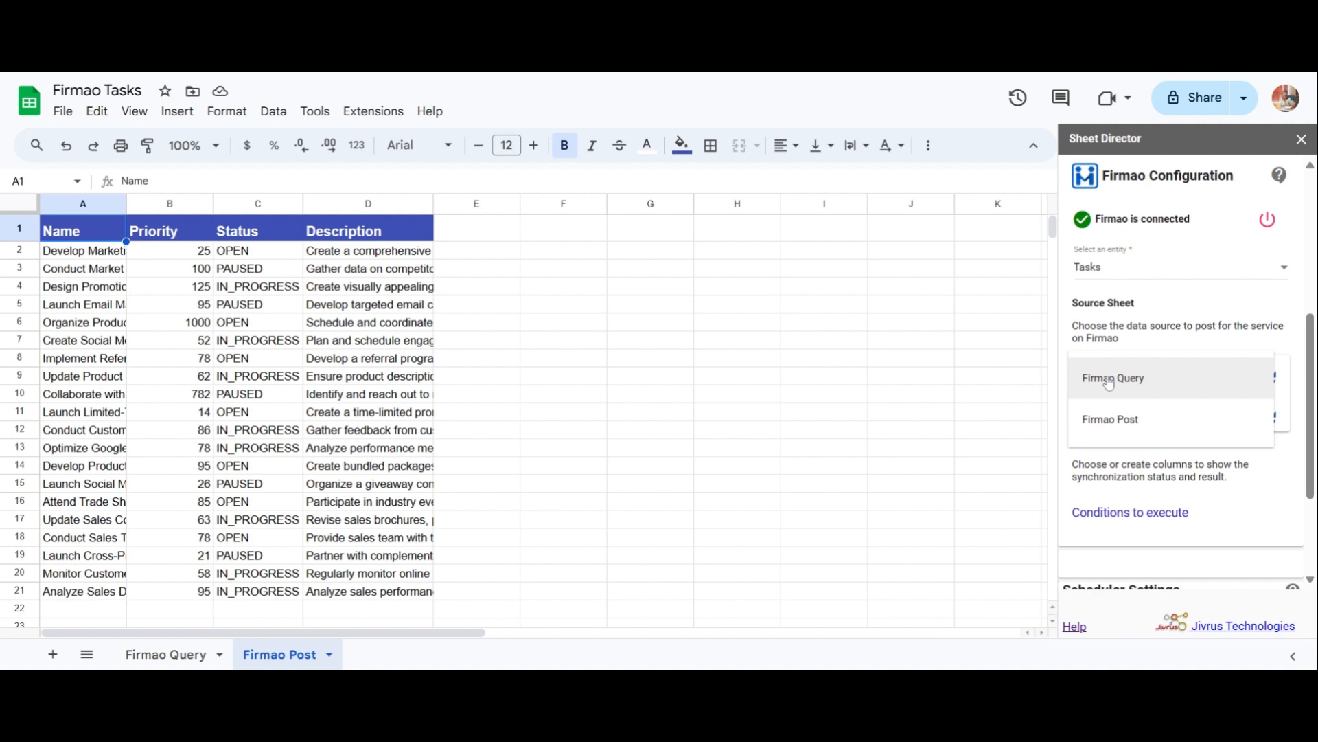
click(1112, 417)
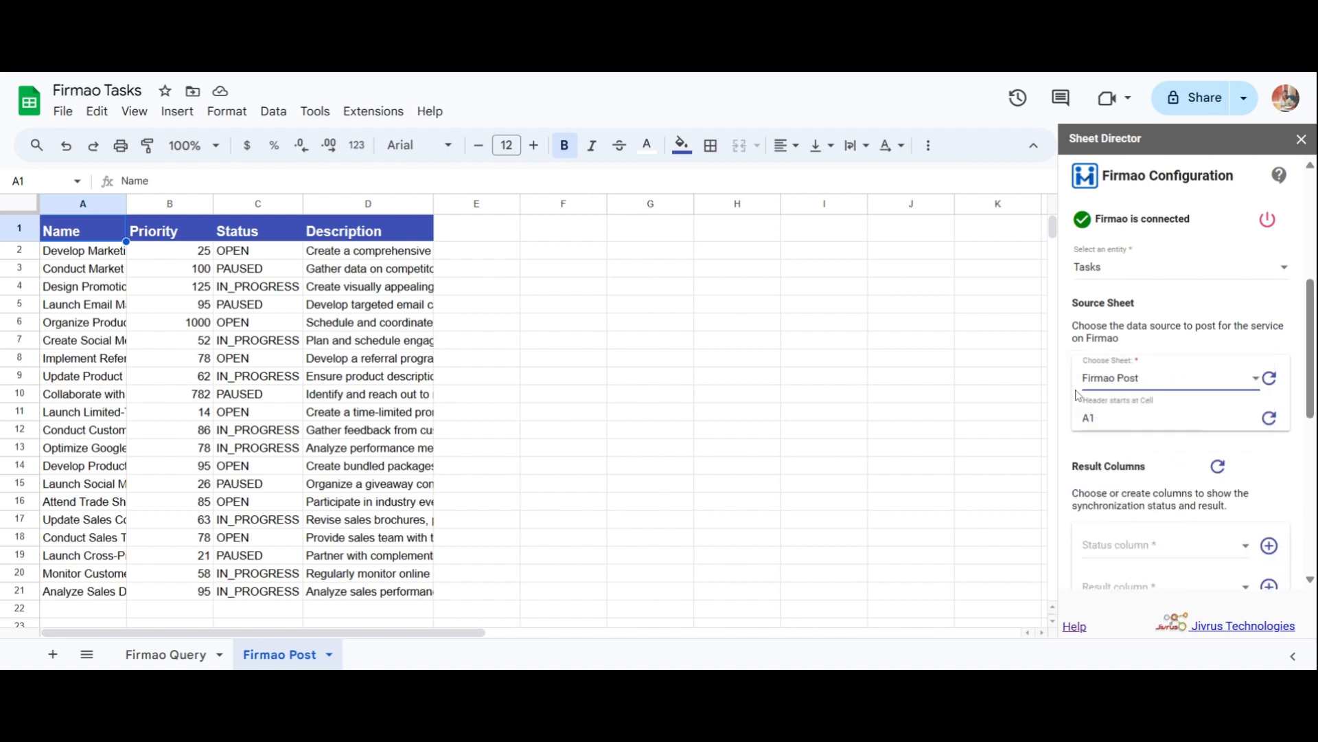
scroll(1077, 394, down, 4)
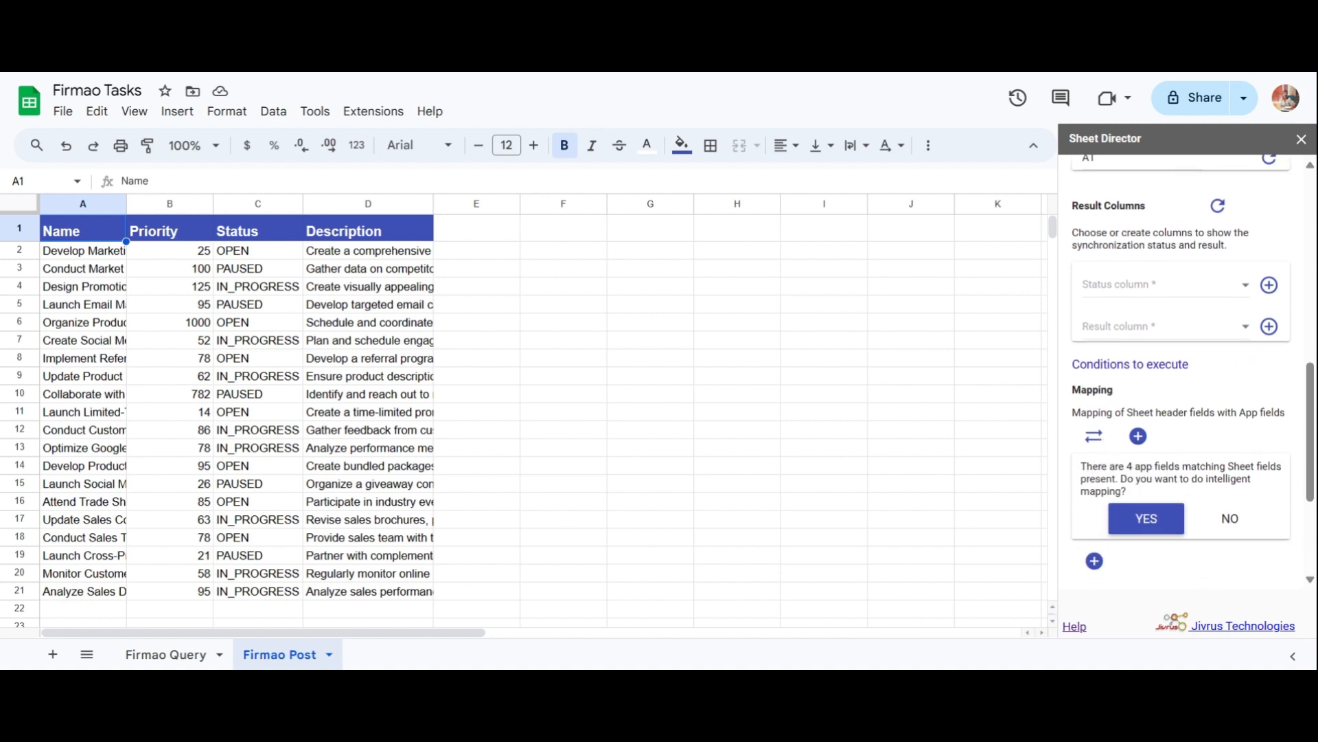
Accept the automatic field mapping and create the [SD] Status and [SD] Result columns.
click(1139, 519)
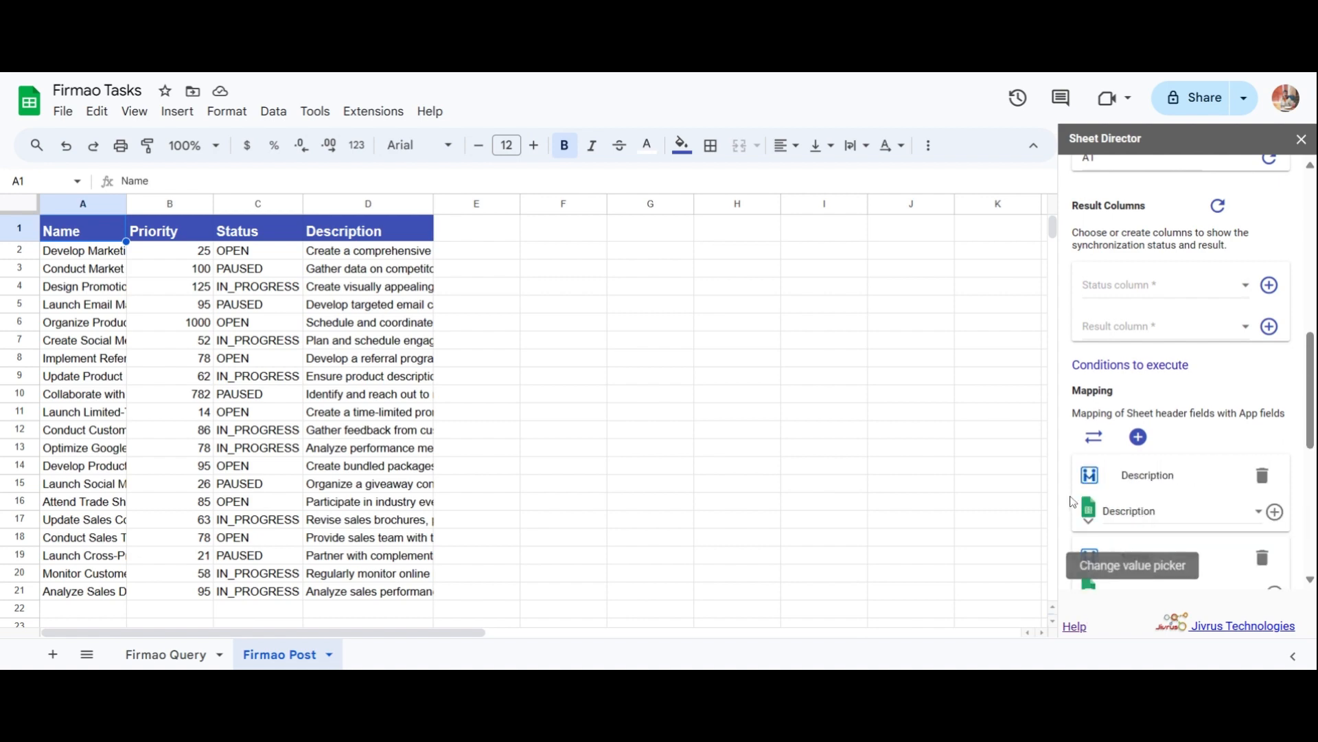
click(1107, 292)
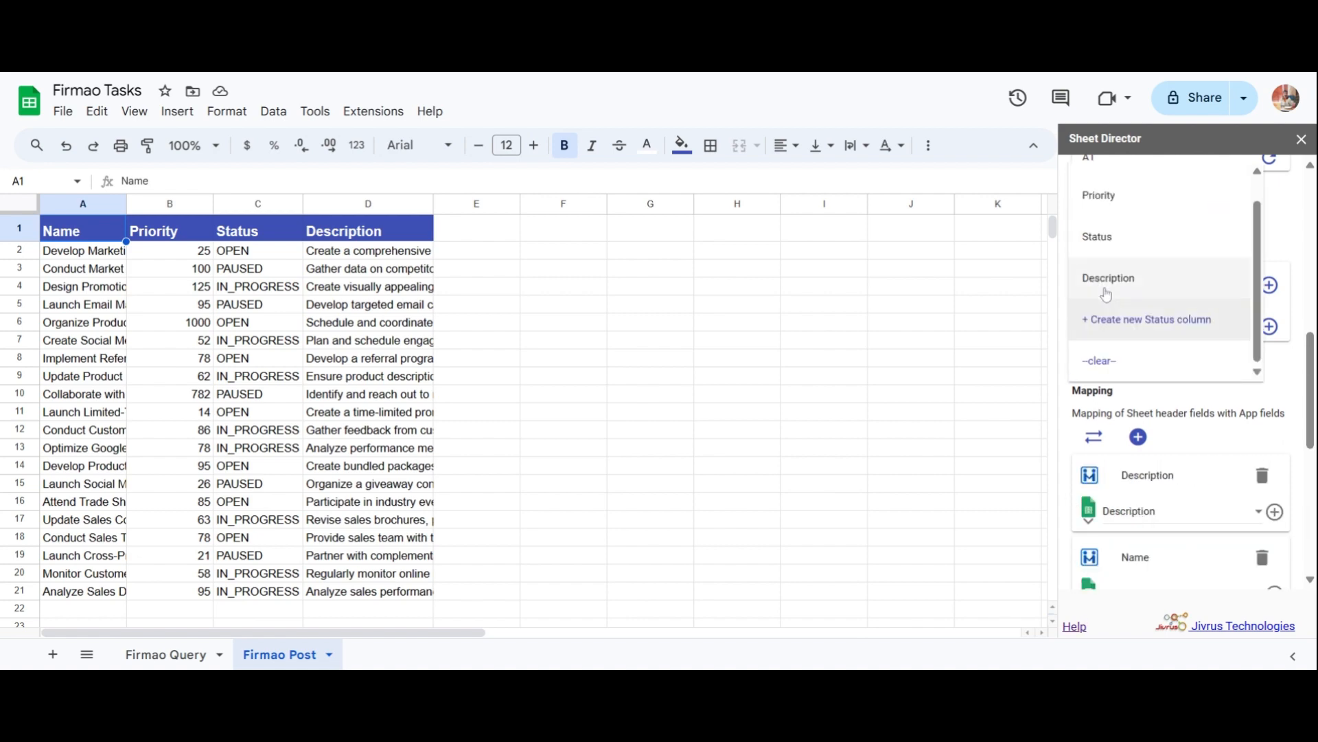
click(1062, 324)
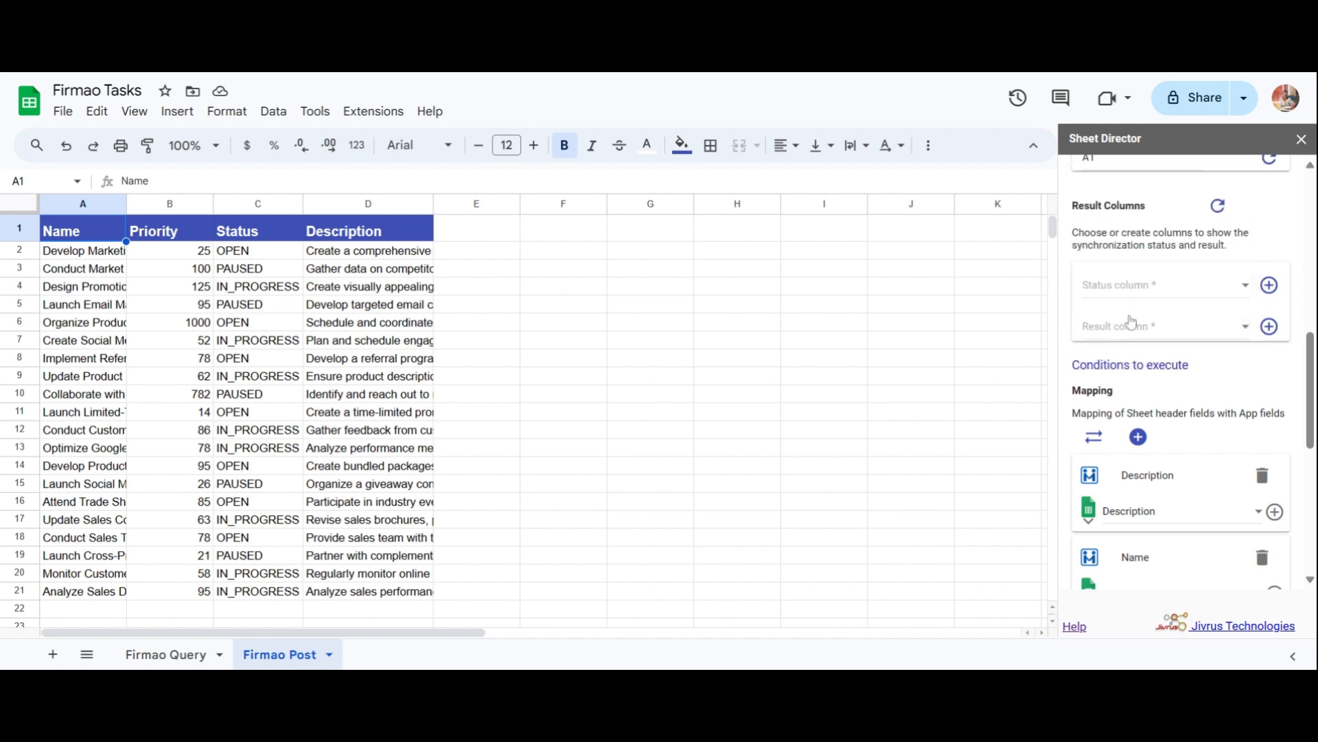
click(1270, 287)
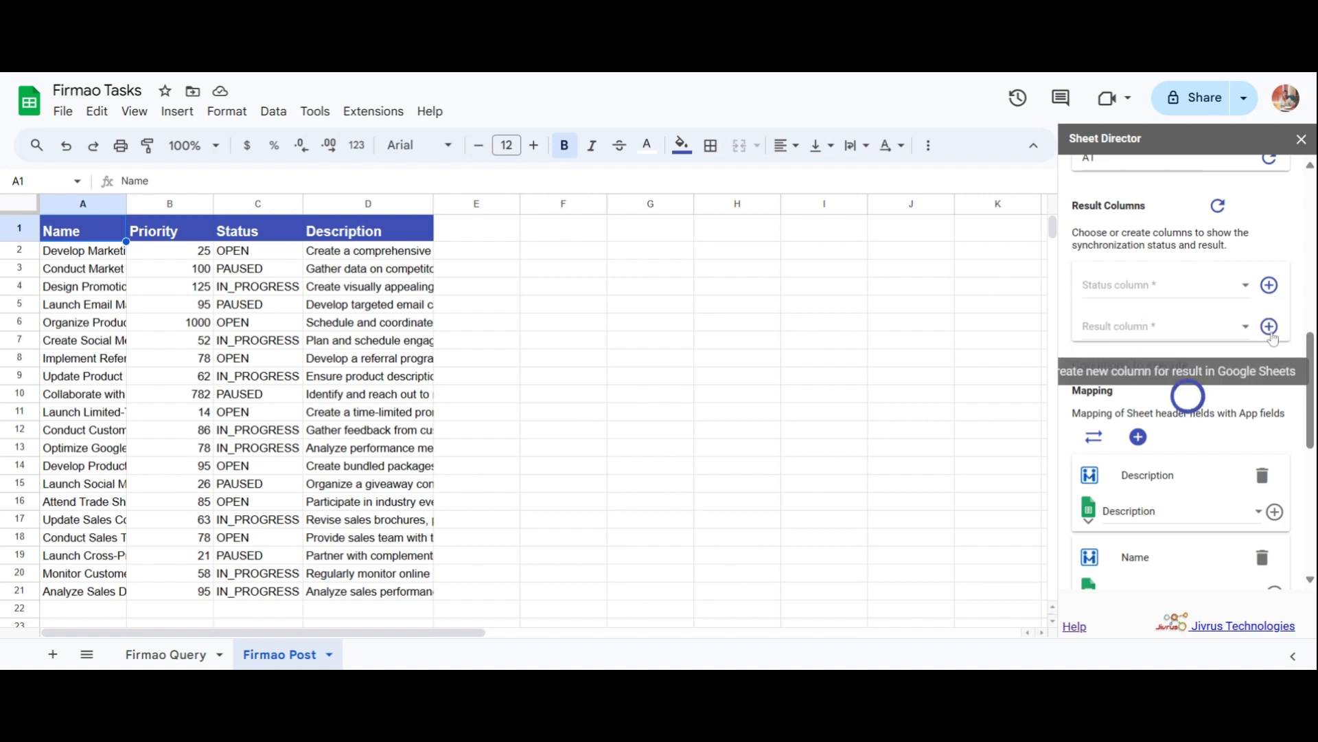
click(1269, 327)
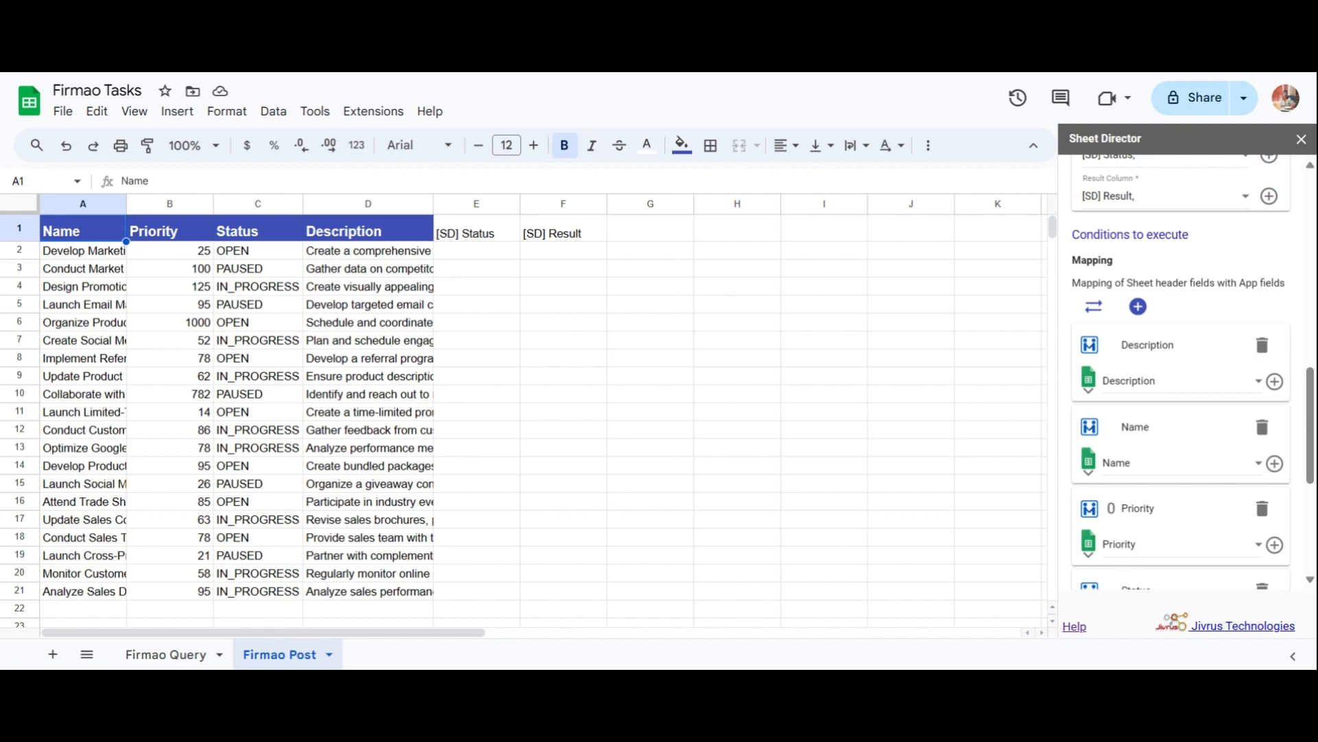
Check the sheet field mapped to Description and execute the post service.
click(1171, 389)
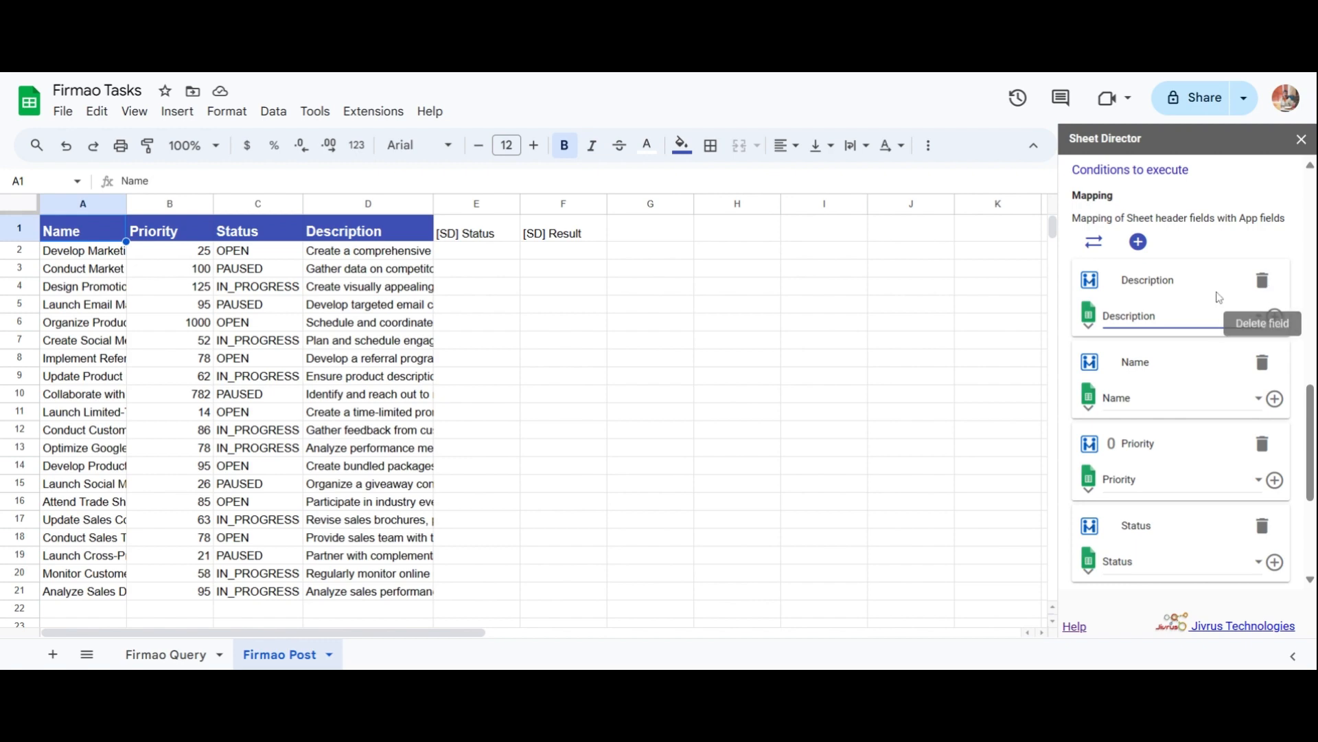
scroll(1185, 410, down, 4)
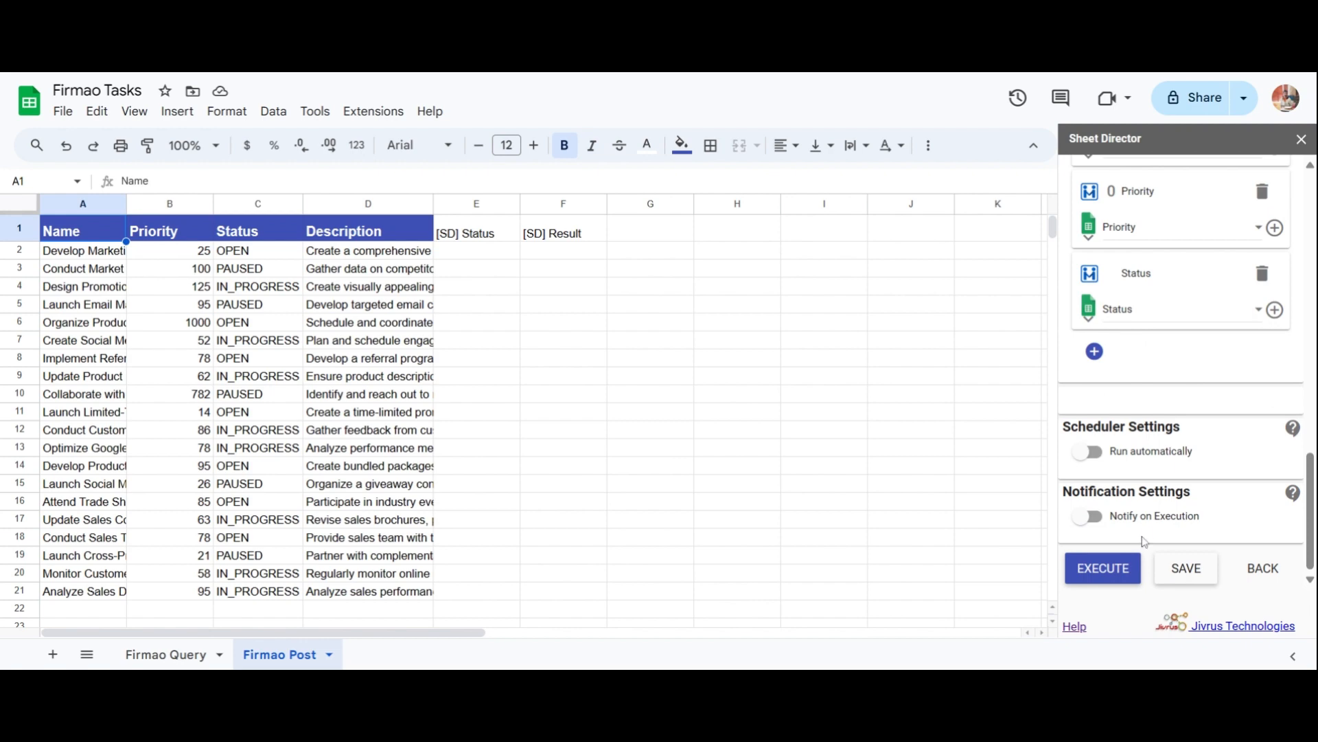
click(1123, 582)
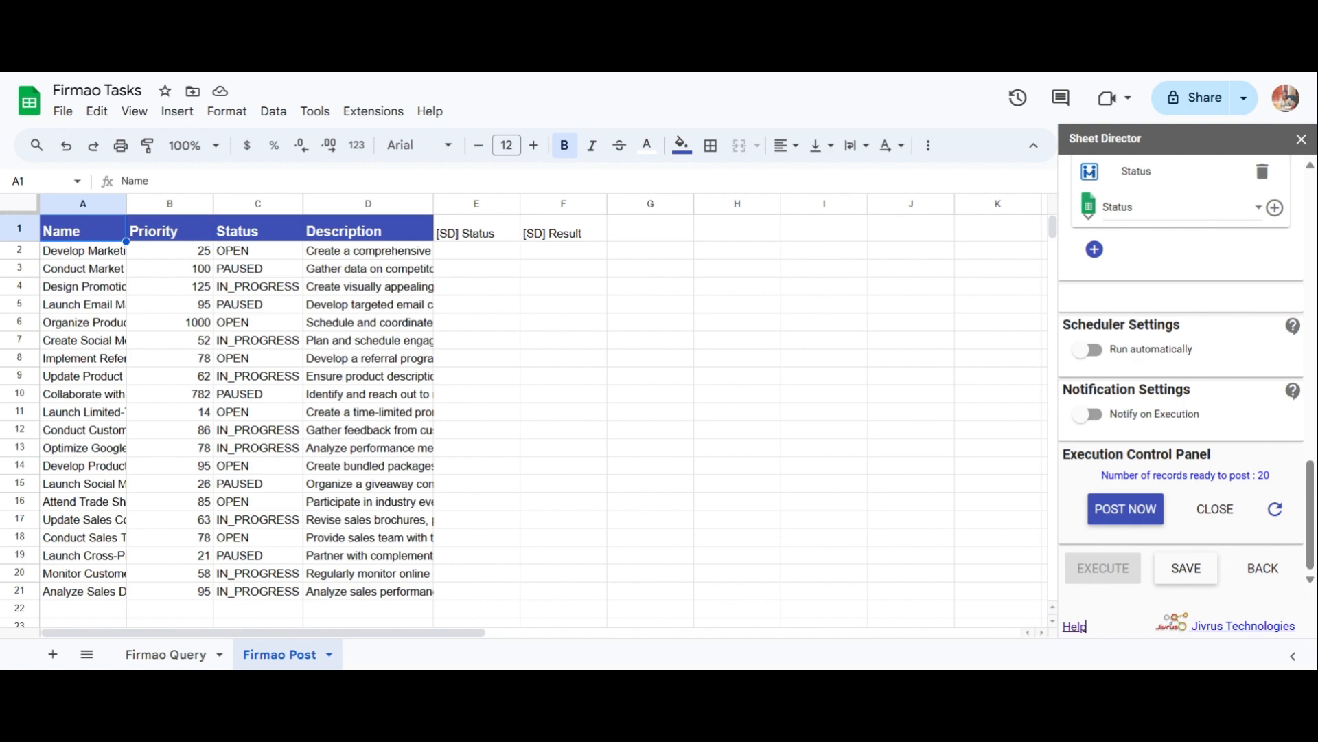
Post the 20 ready tasks to Firmao and open the first posted task's link.
click(1126, 508)
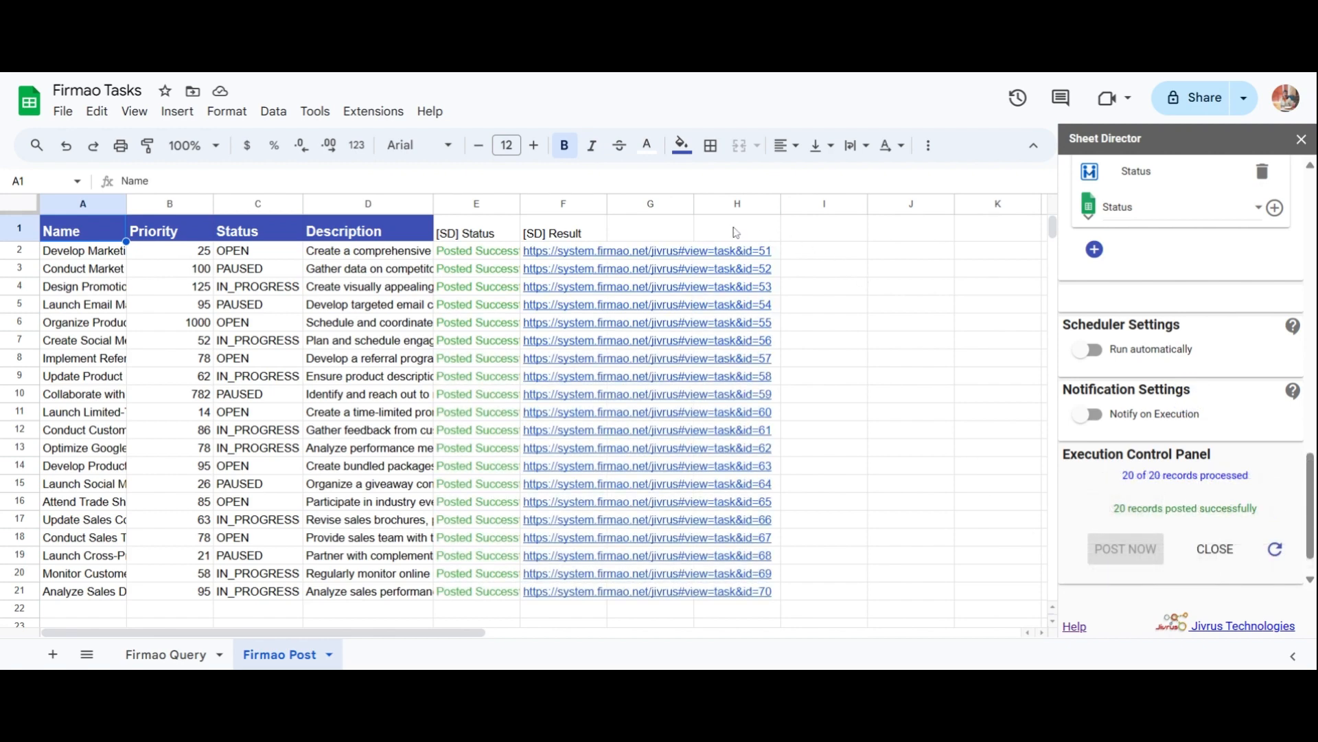
mouse_move(537, 261)
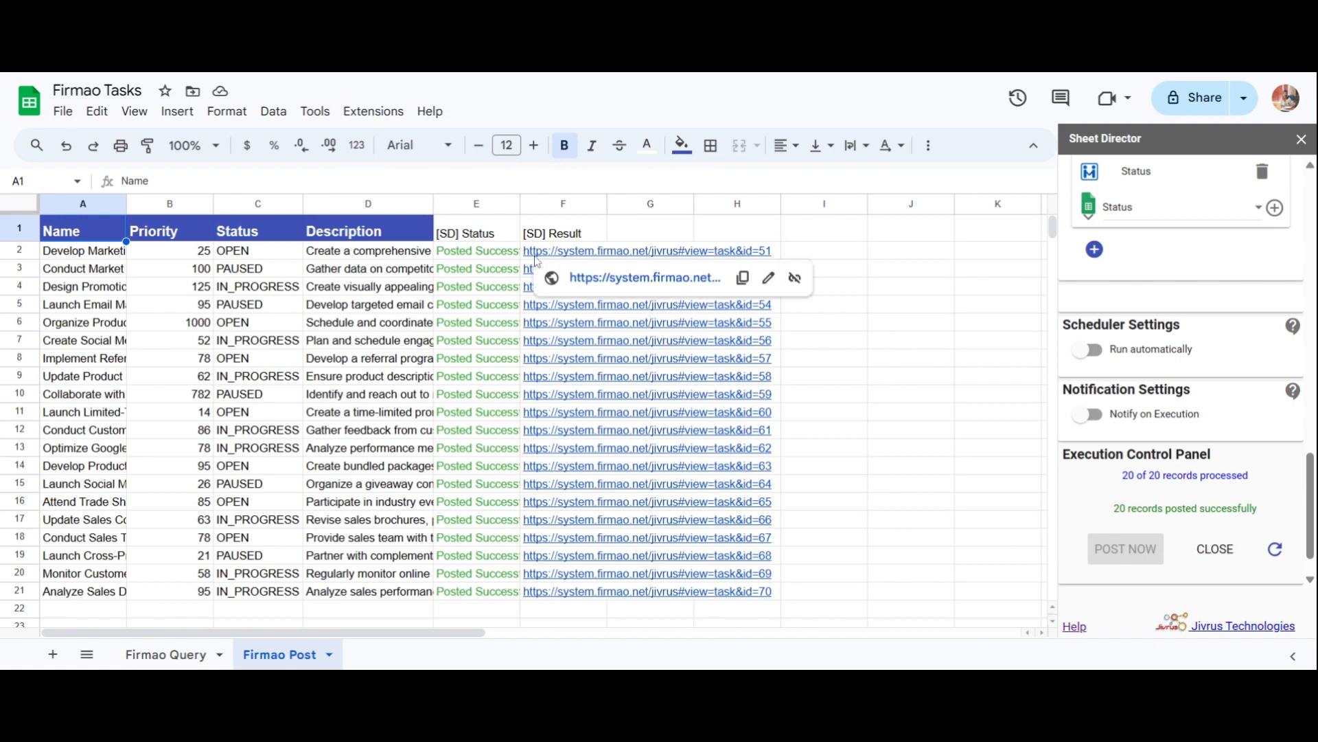
click(580, 277)
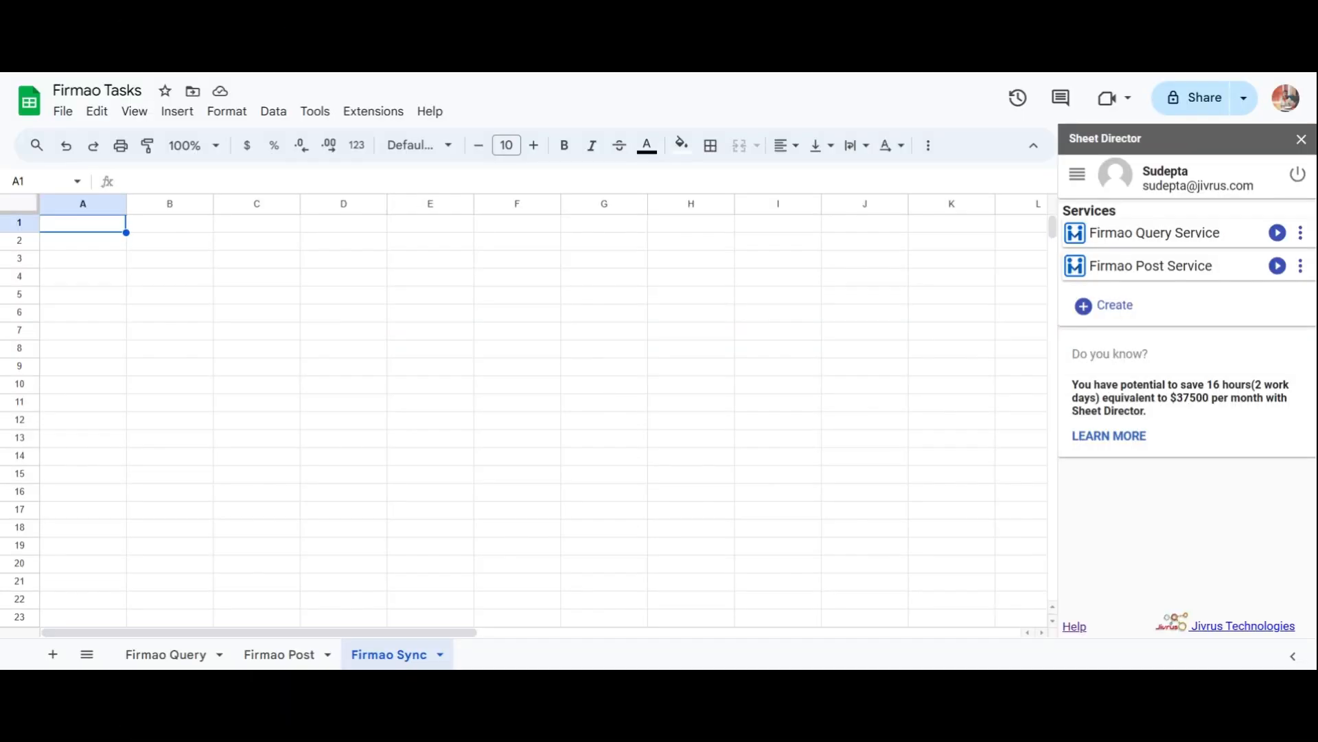
Create a new Sheet Director service of type Synchronize.
click(1092, 306)
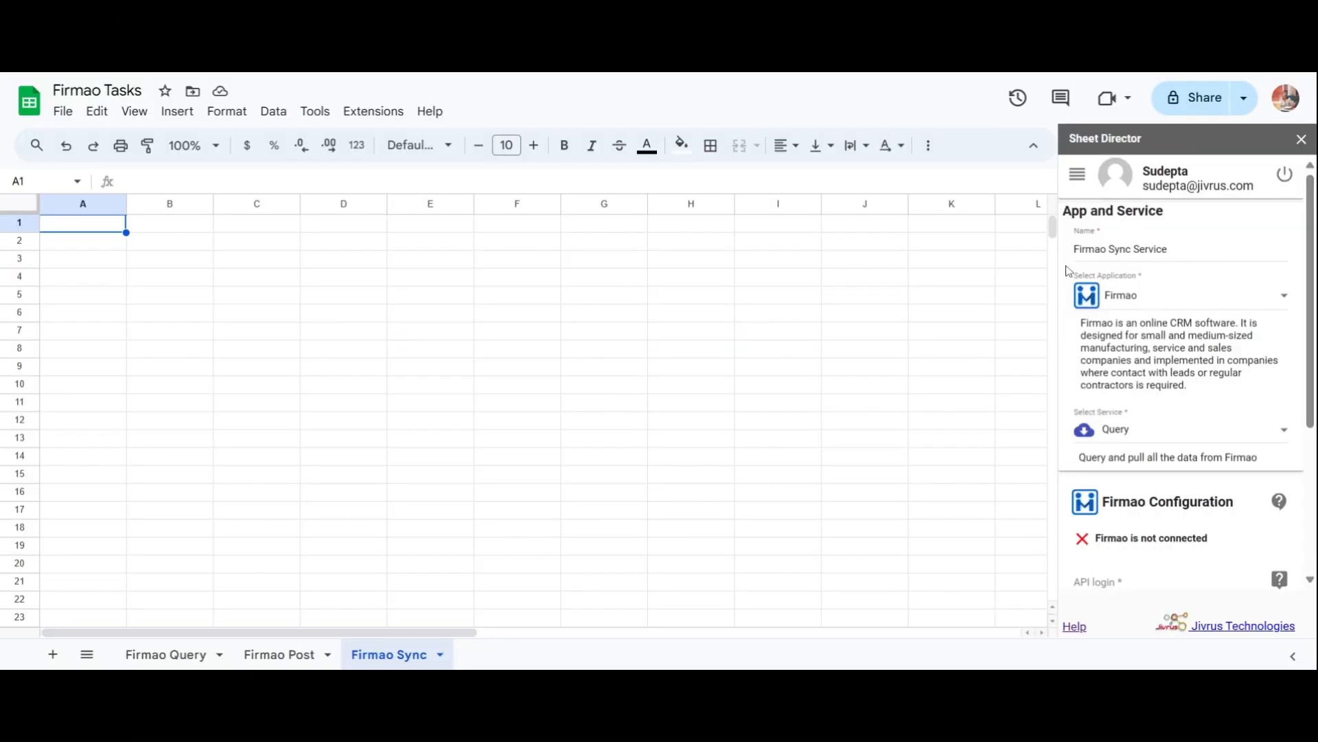
scroll(1069, 271, down, 1)
scroll(1070, 271, down, 1)
scroll(1069, 271, down, 1)
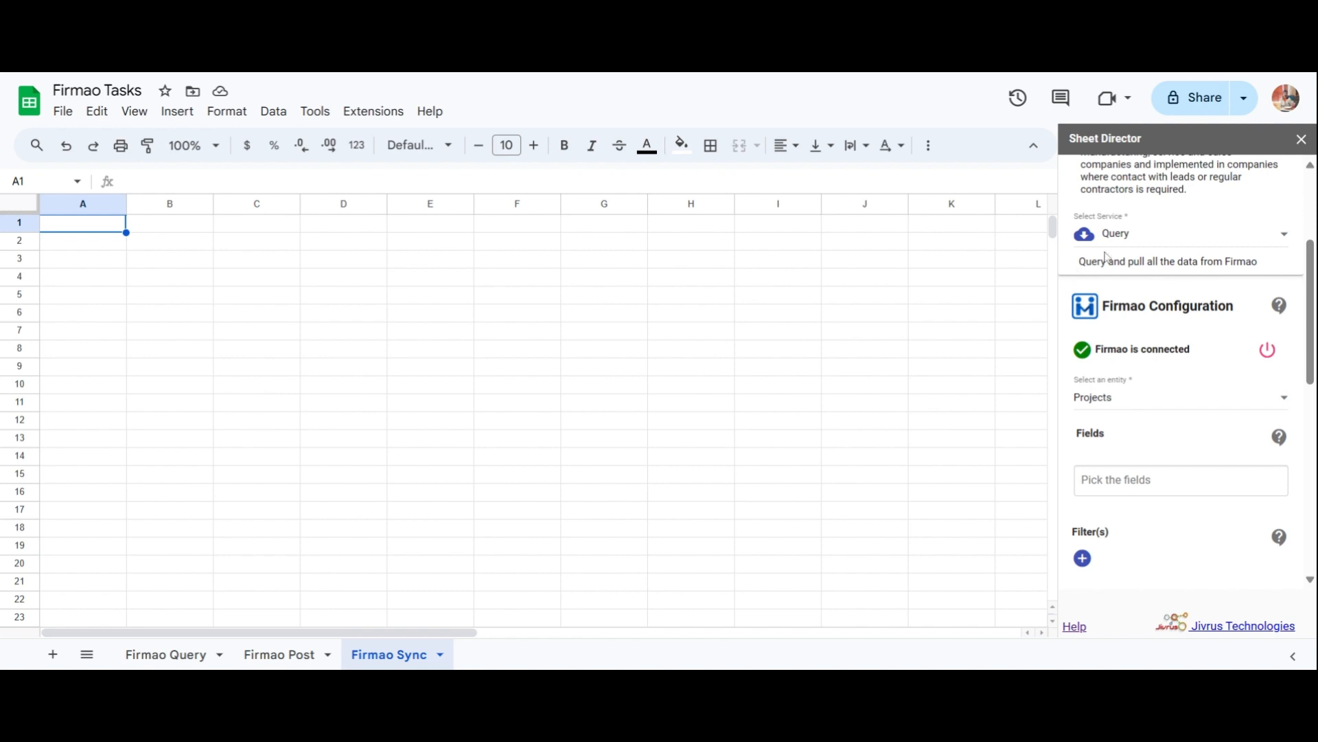
click(1126, 241)
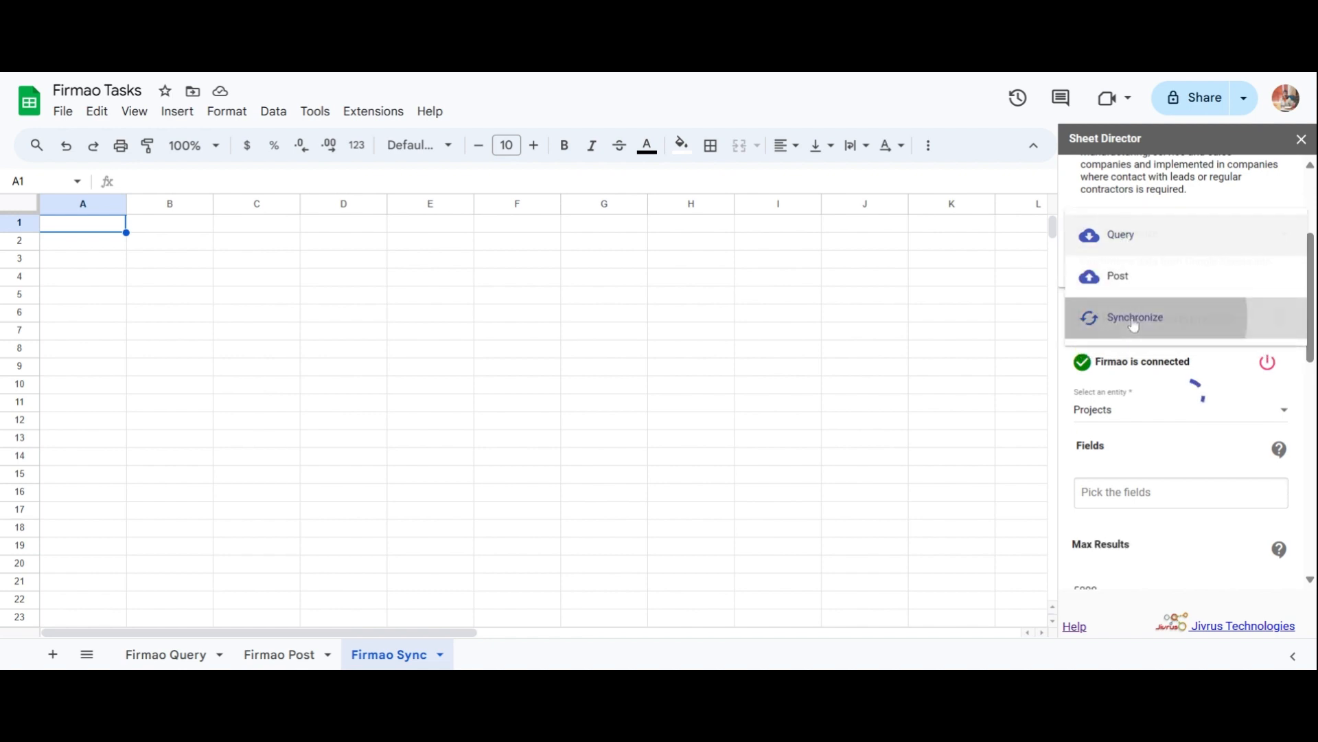
click(1095, 320)
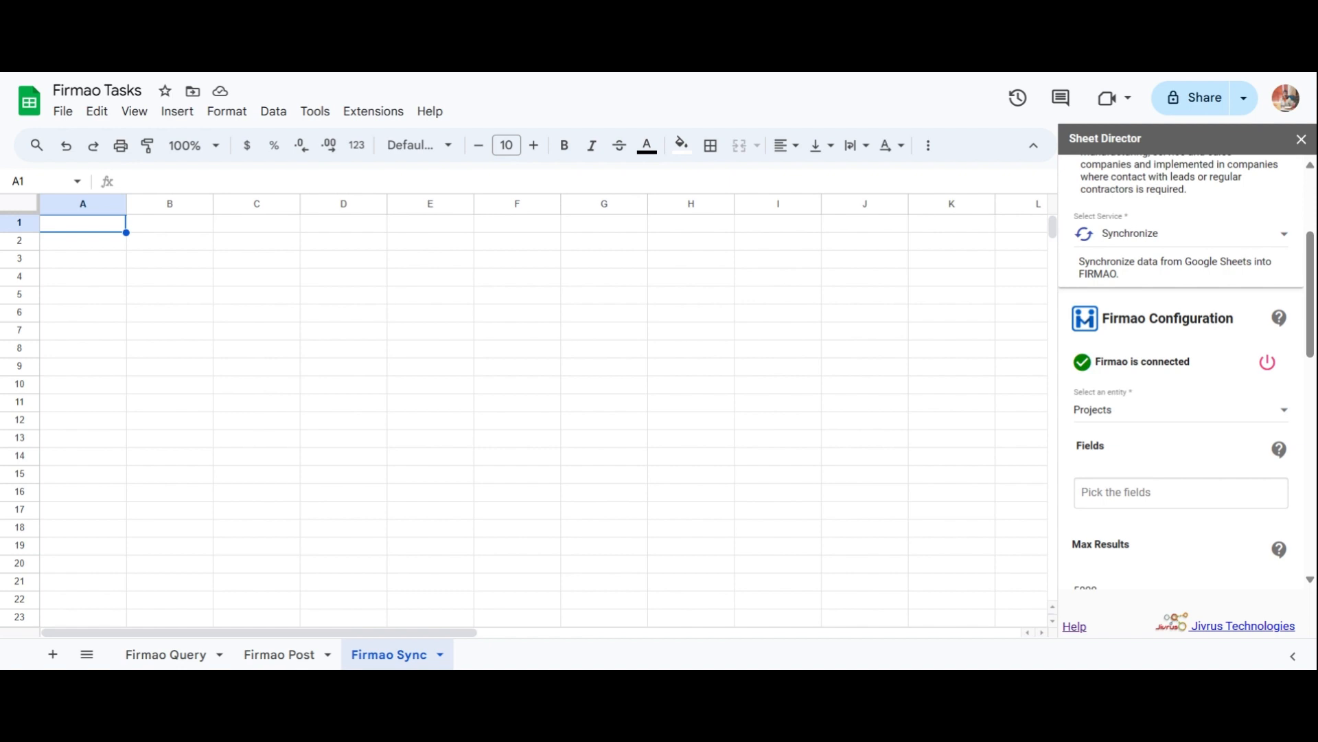
Sync the Tasks entity with Max Results reduced from 5000 to 100.
click(1083, 418)
click(1090, 449)
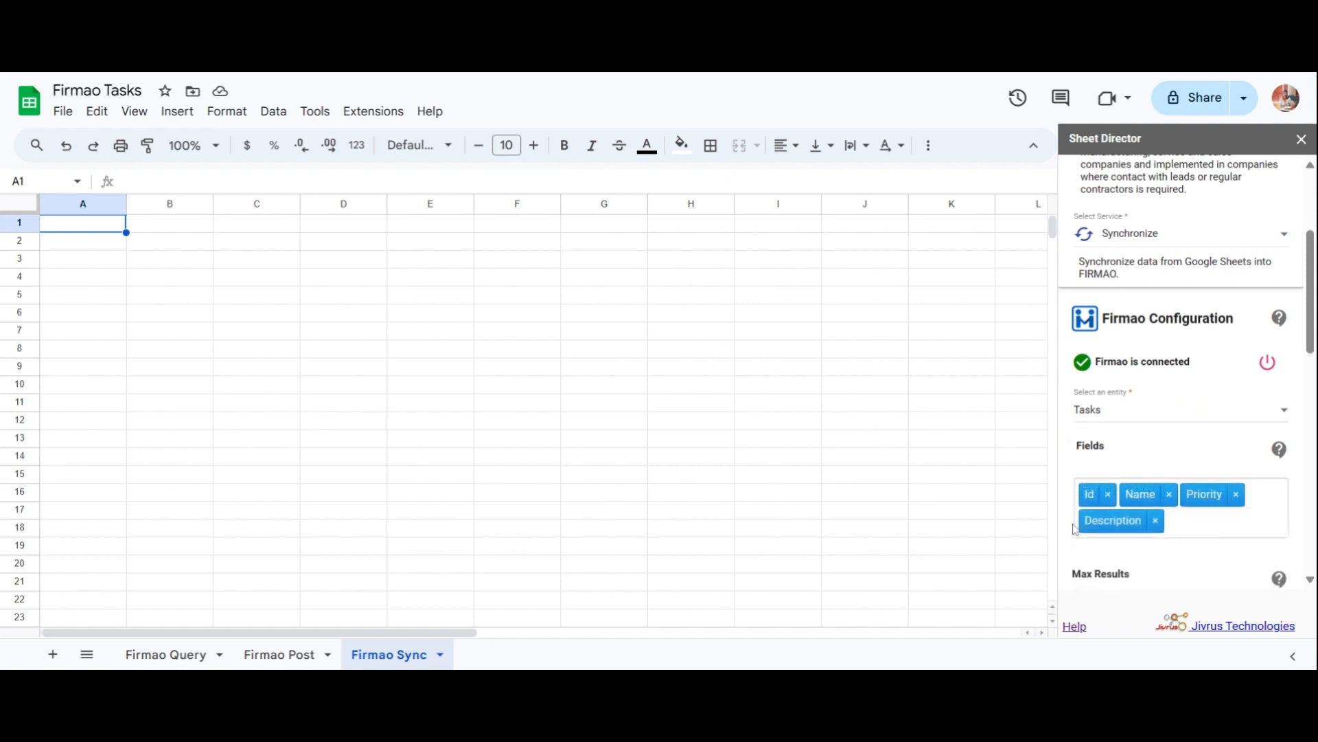
scroll(1075, 530, down, 1)
scroll(1075, 530, down, 1)
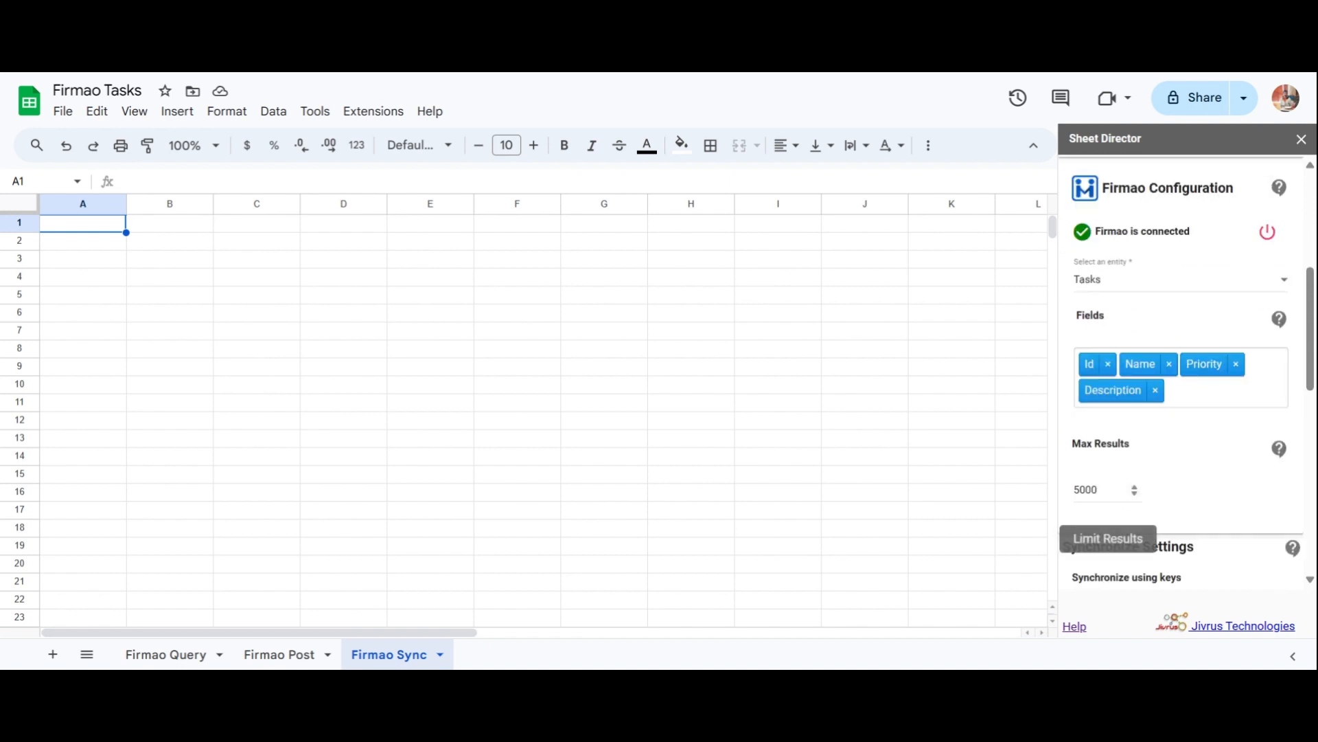
double_click(1085, 489)
text(100)
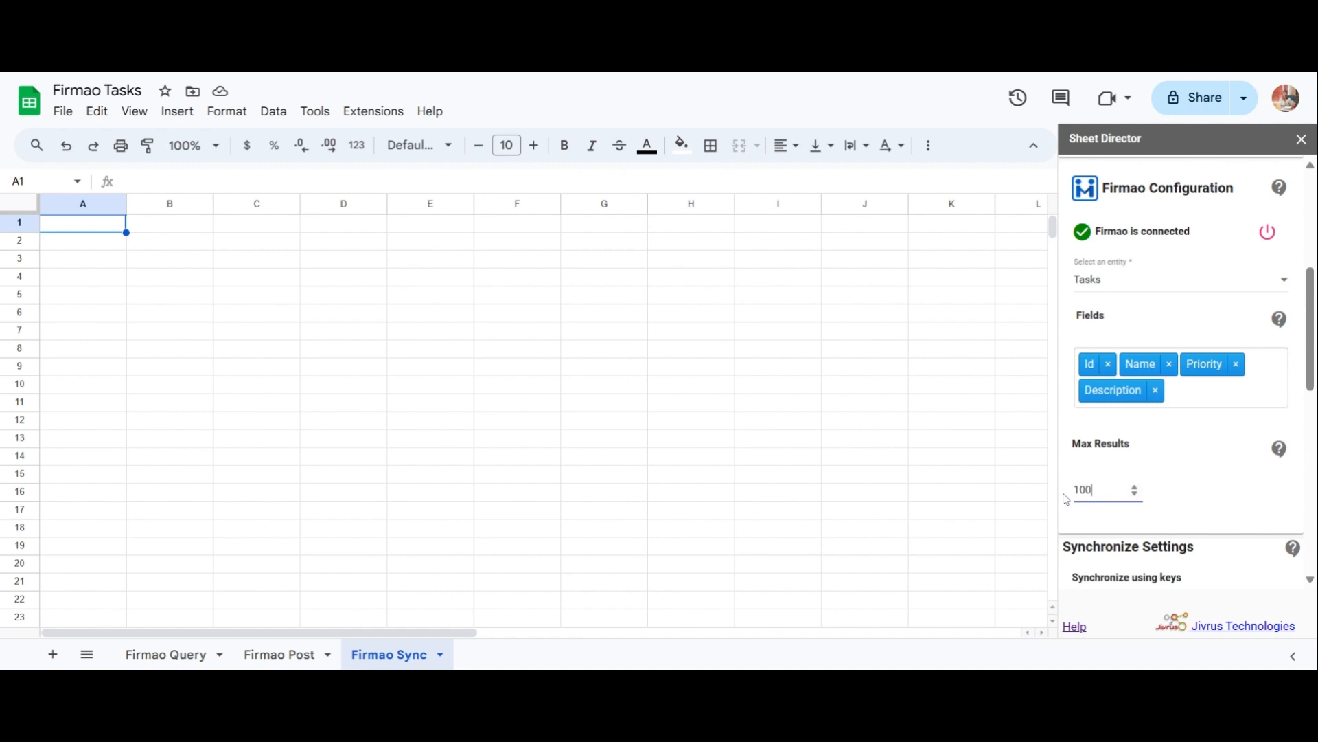
click(1066, 500)
scroll(1066, 501, down, 4)
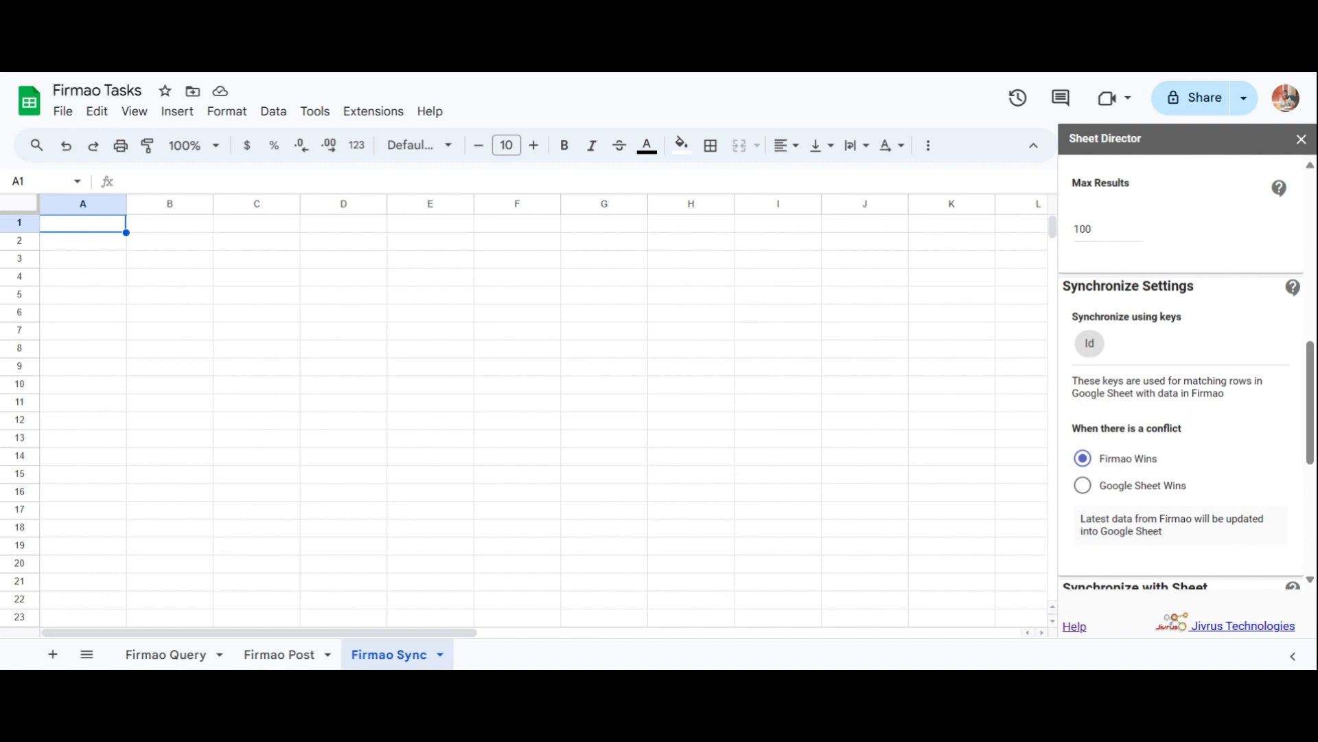
Set Google Sheet Wins, choose the Firmao Sync sheet as target, and execute the sync.
click(1083, 485)
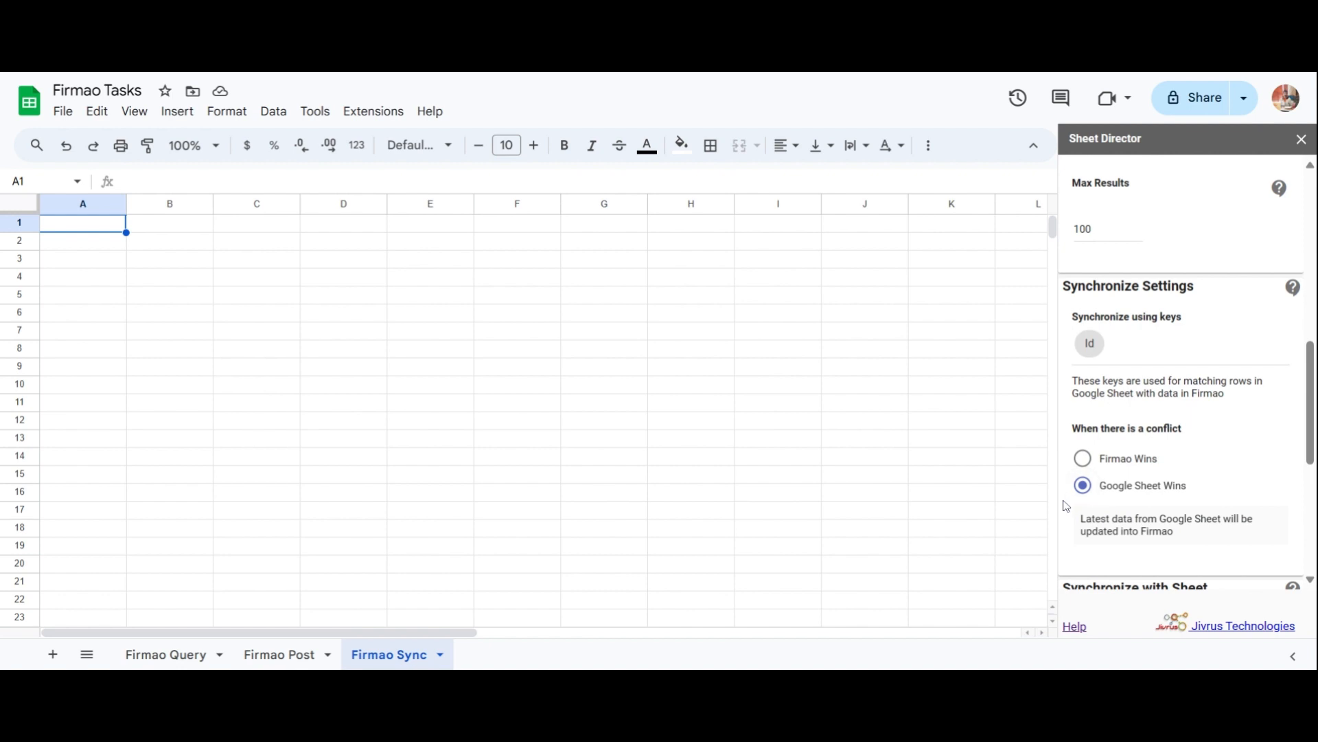
scroll(1066, 506, down, 3)
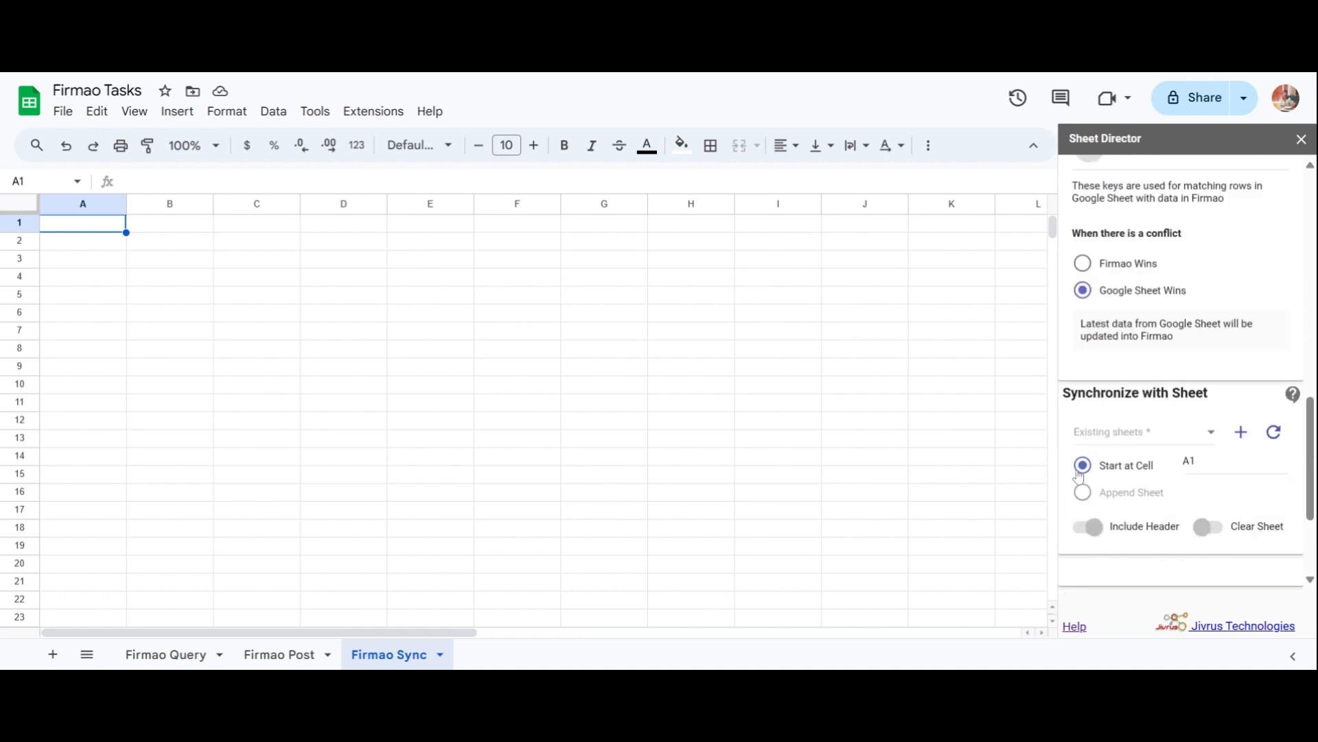
click(1085, 443)
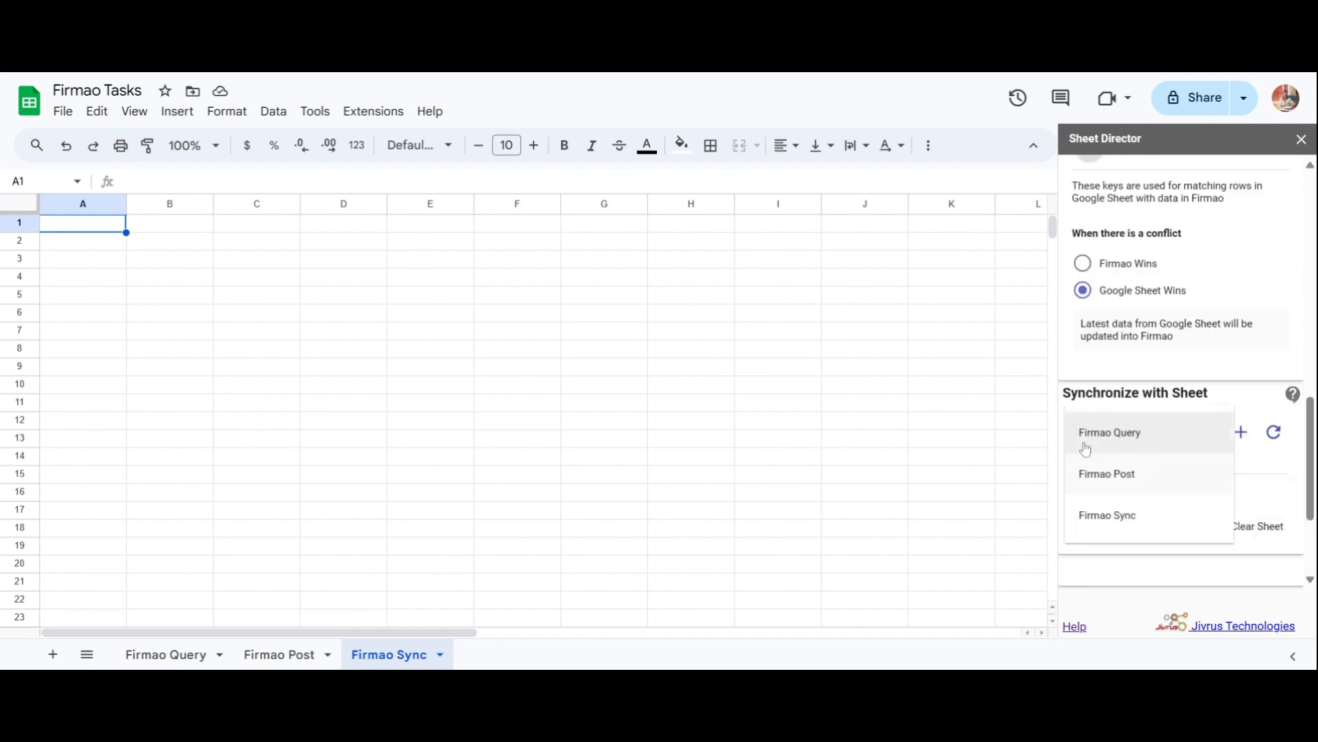
click(1093, 515)
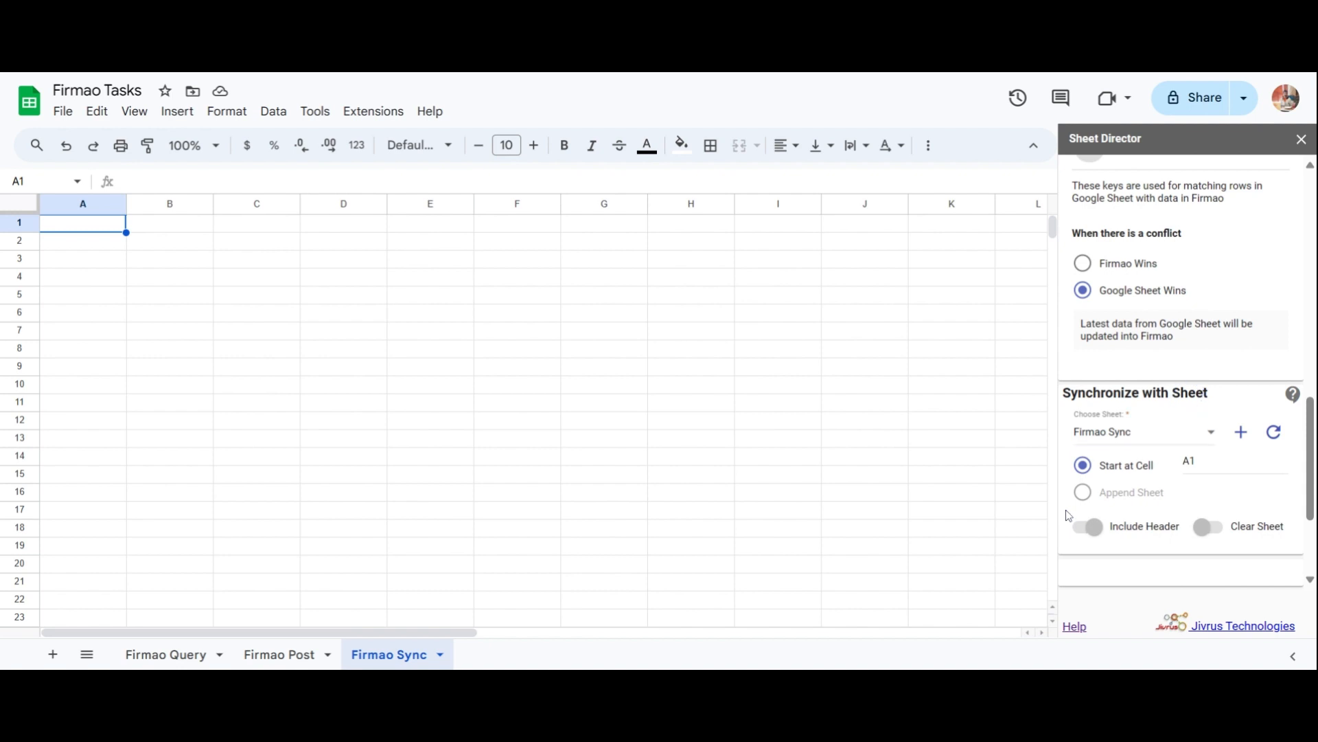
scroll(1068, 515, down, 3)
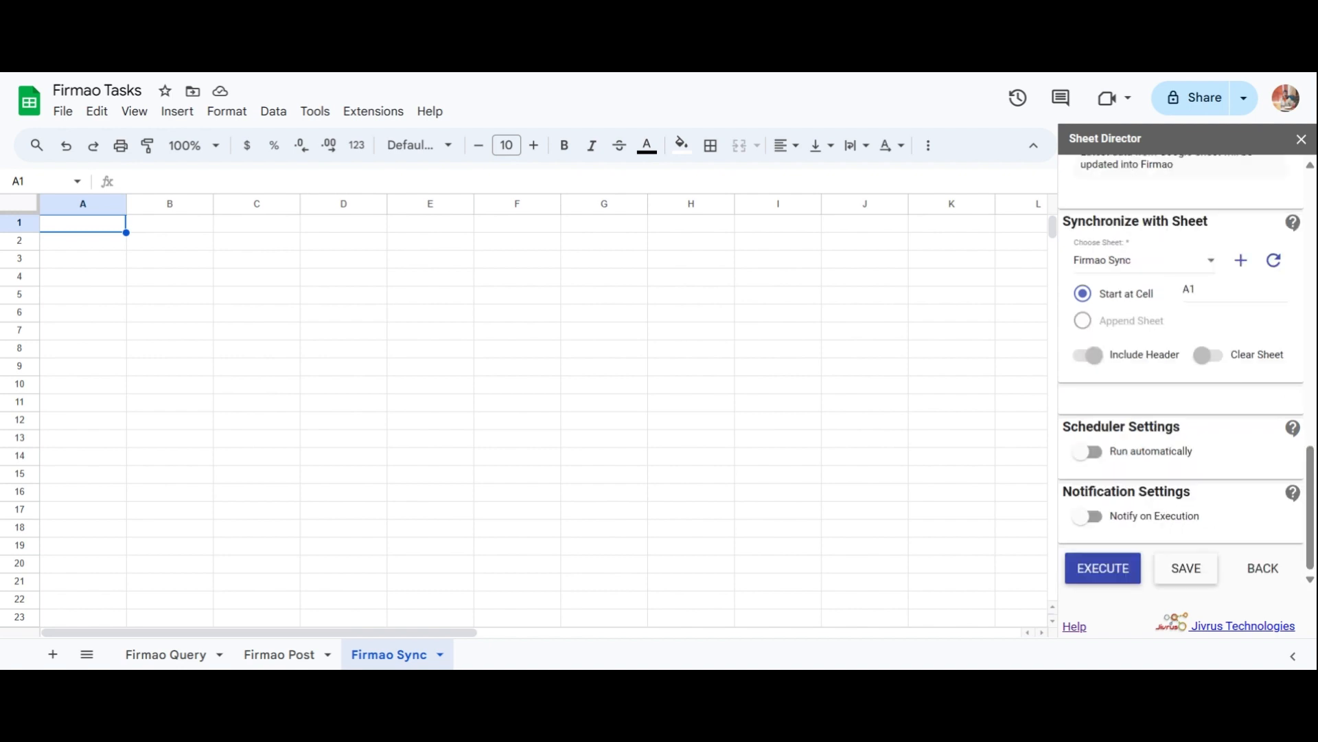
click(1081, 574)
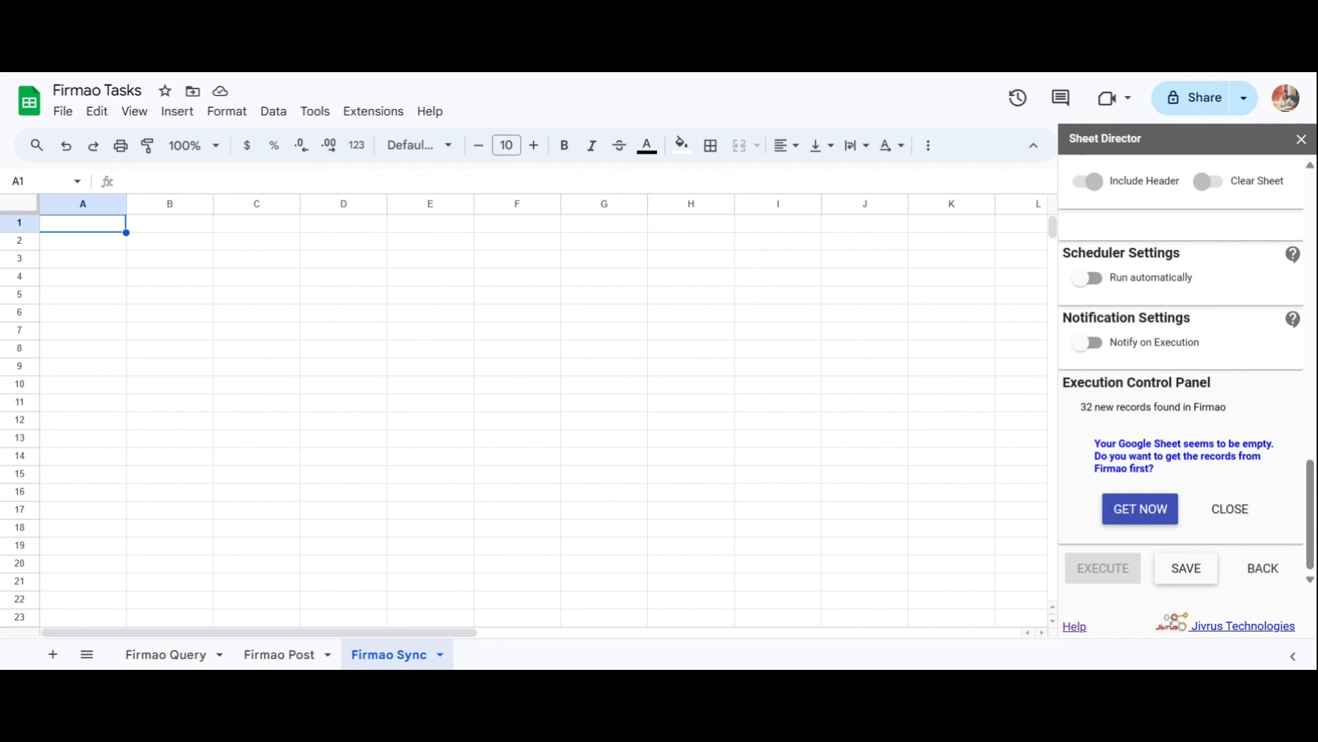
Pull the Firmao records into the empty sheet and add [SD] Status and [SD] Result columns.
click(1131, 522)
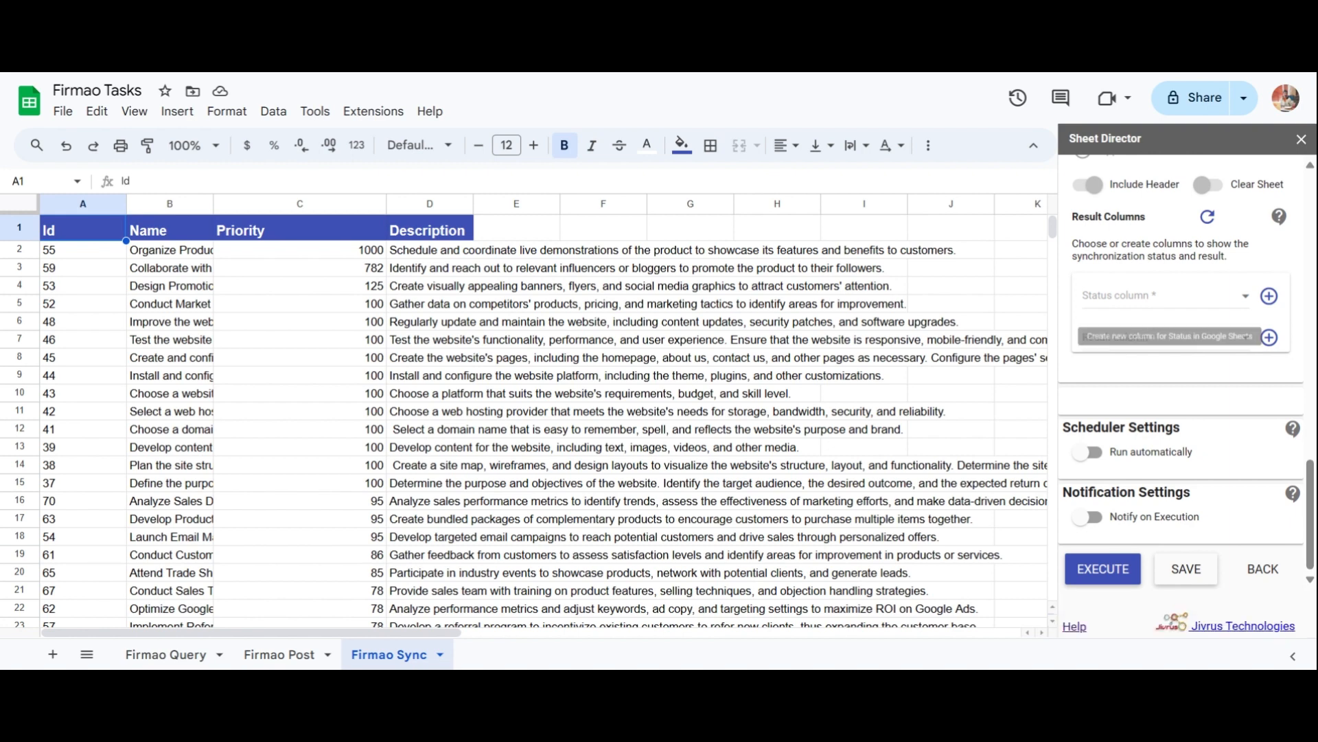
click(1270, 296)
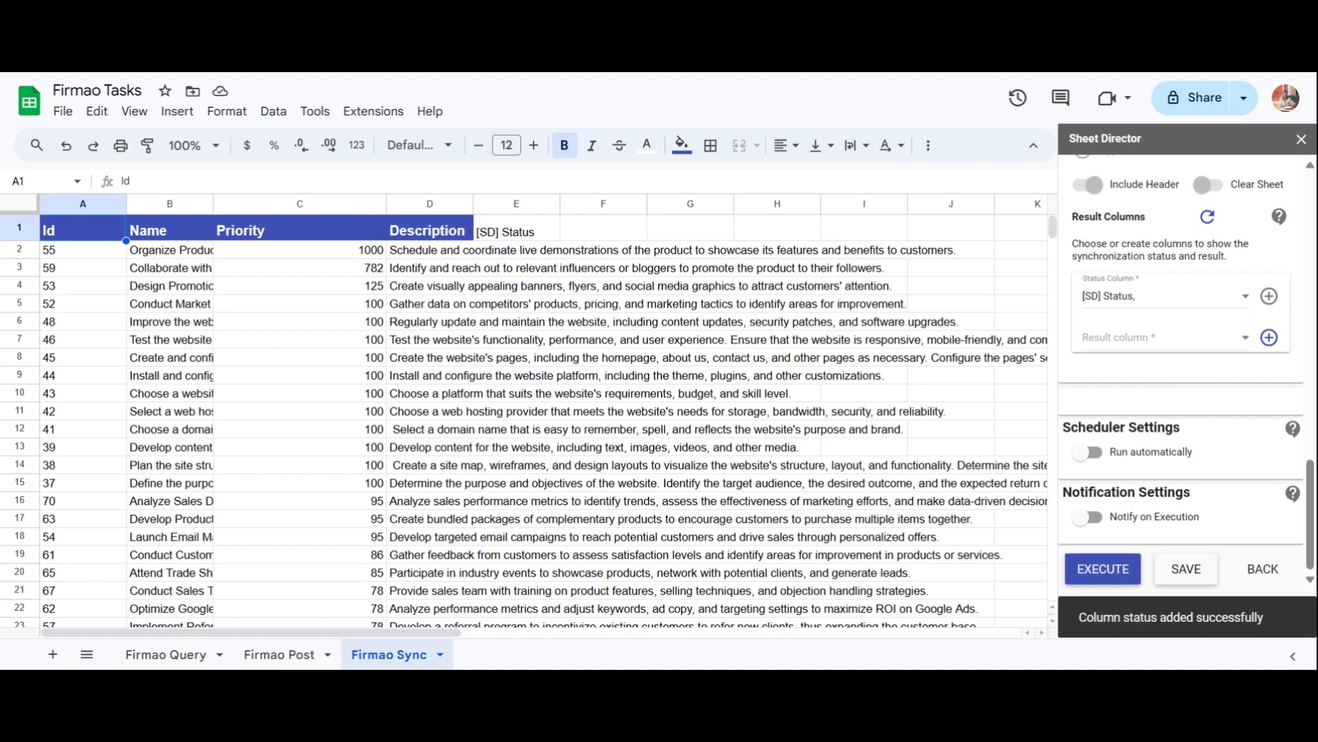
click(1270, 338)
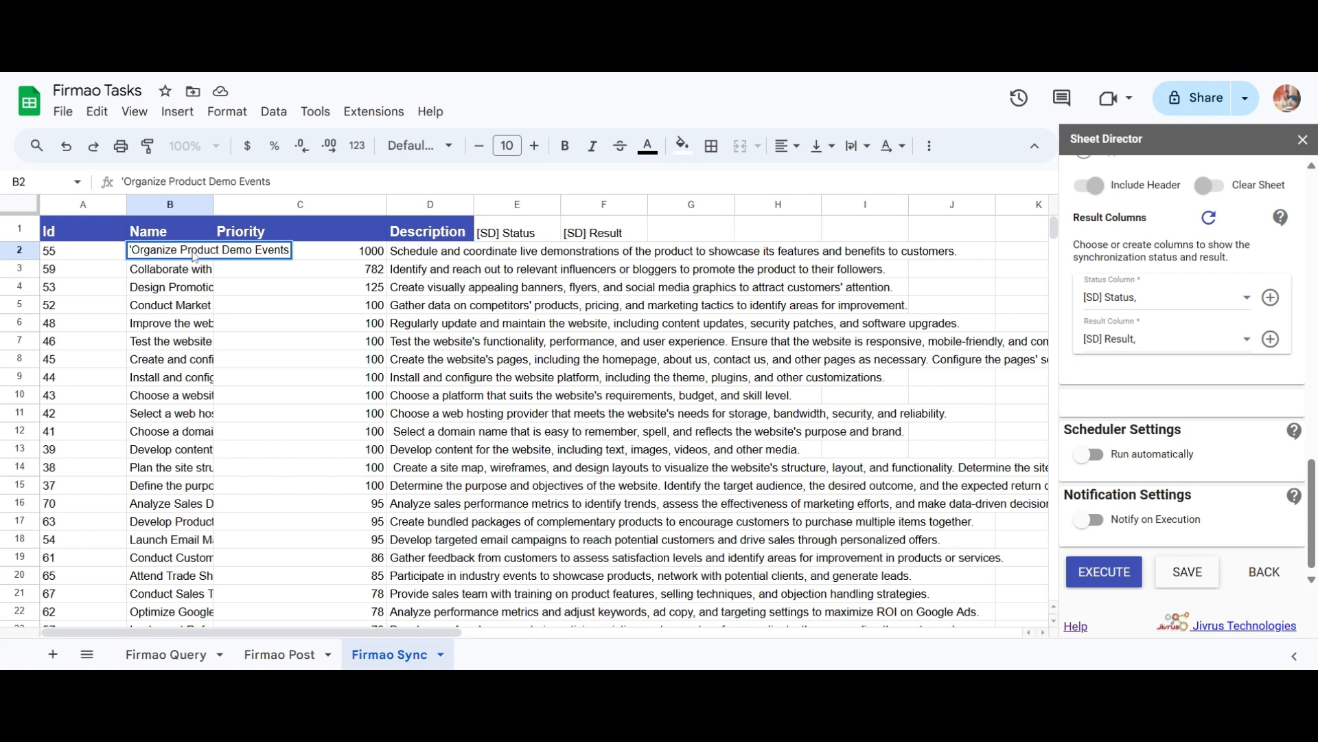
Rename B2 to 'Monitor Customer Reviews and Feedback' and paste the new description into D2.
key(ctrl+a)
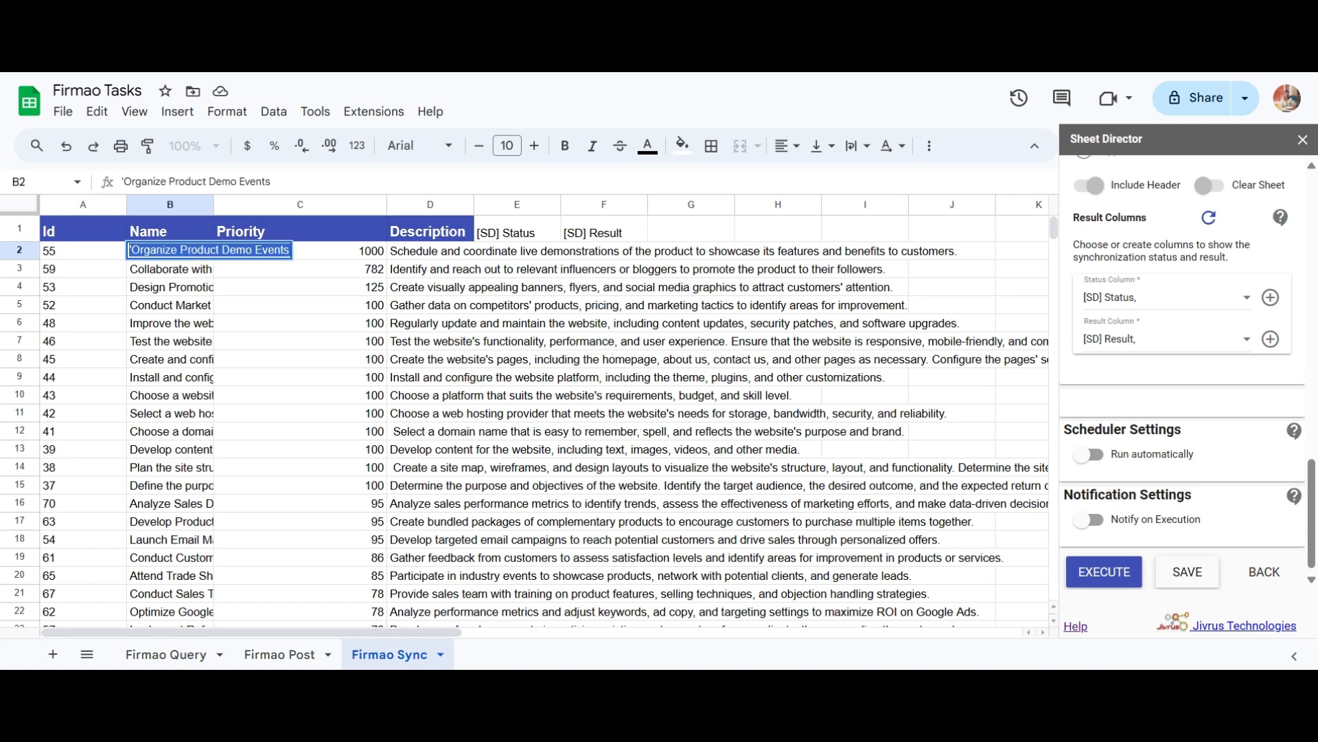
text(Monitor Customer Reviews and Feedback)
double_click(459, 254)
key(ctrl+a)
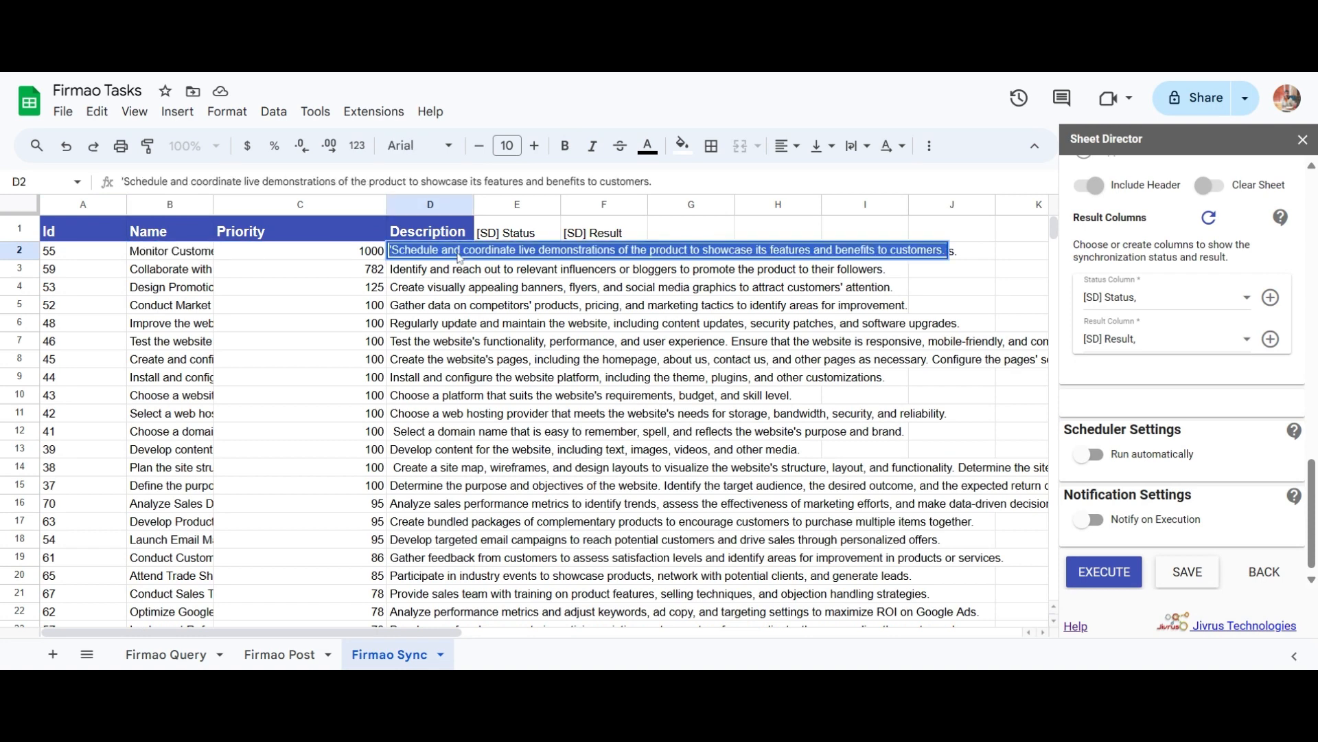
text(Regularly monitor online reviews and customer feedback to address any issues promptly and maintain a positive reputation.)
click(357, 270)
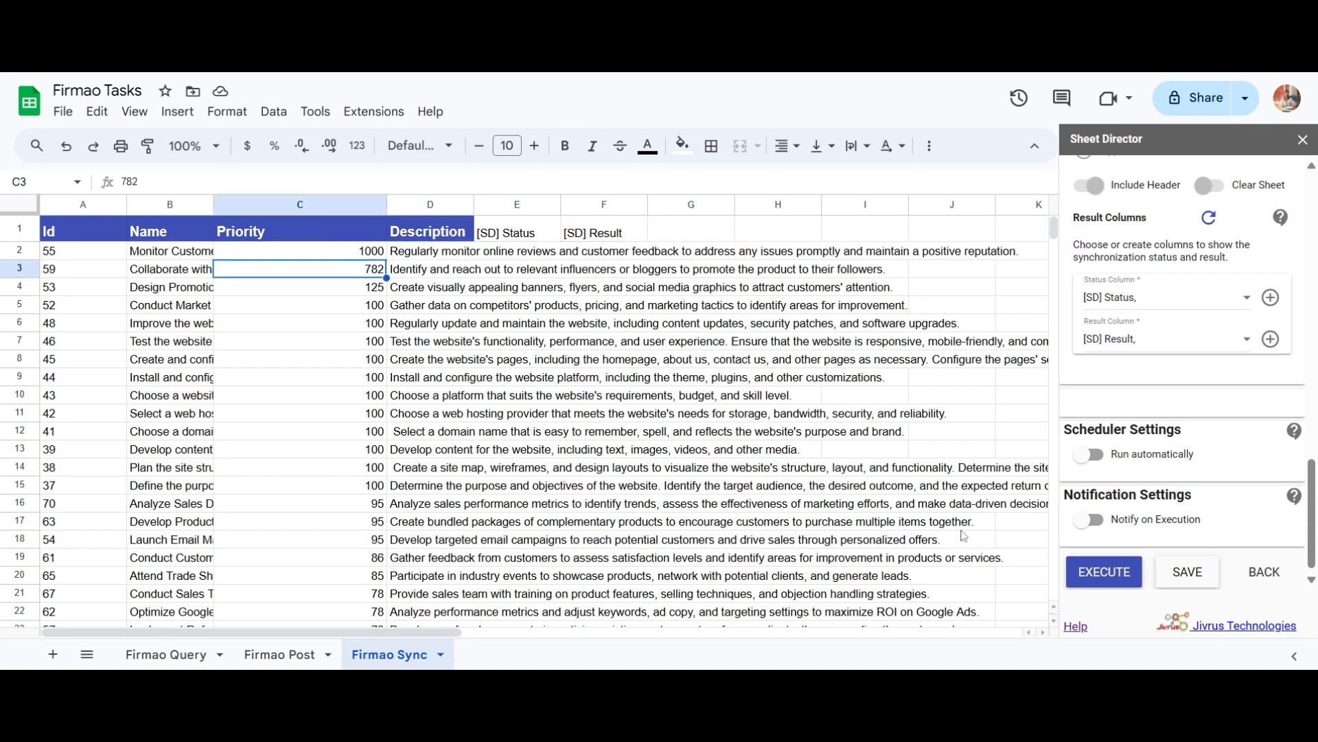
Push the 32 edited tasks to Firmao, verify task 55 there, then select Firmao Wins.
click(1119, 577)
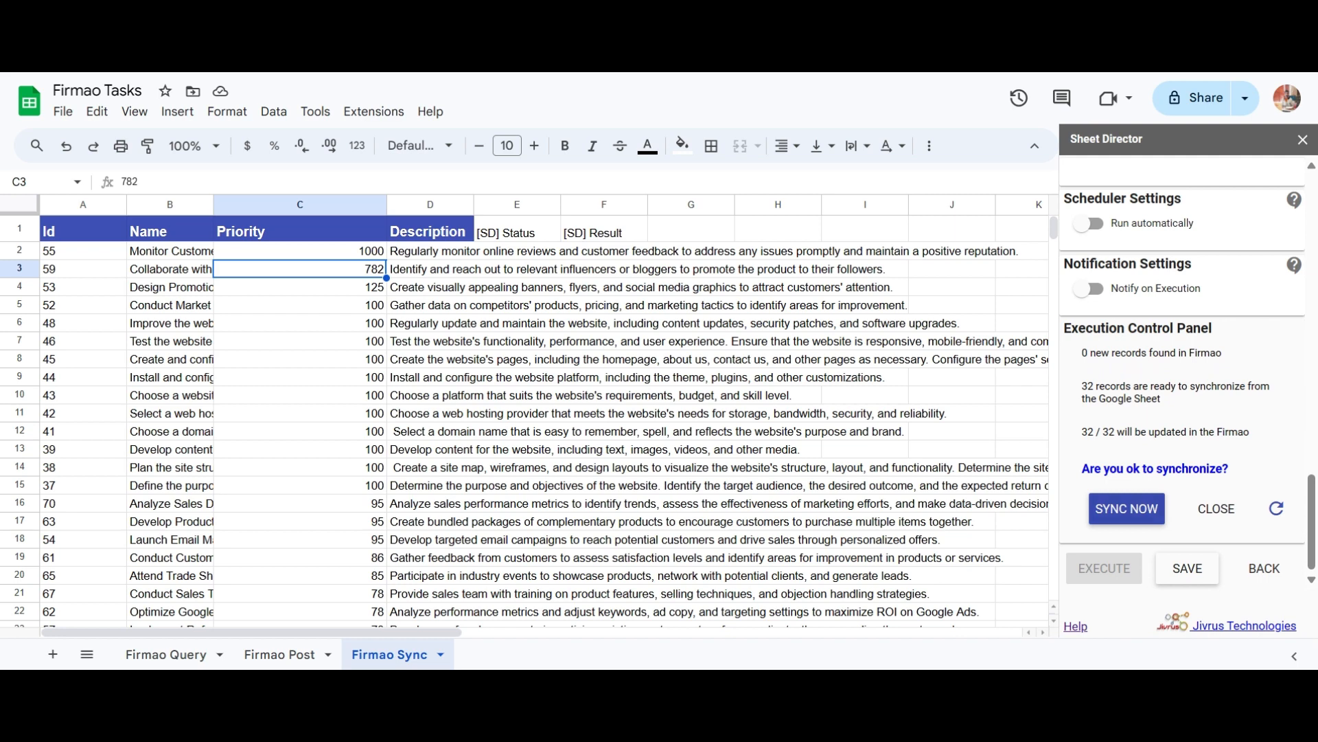
click(1114, 520)
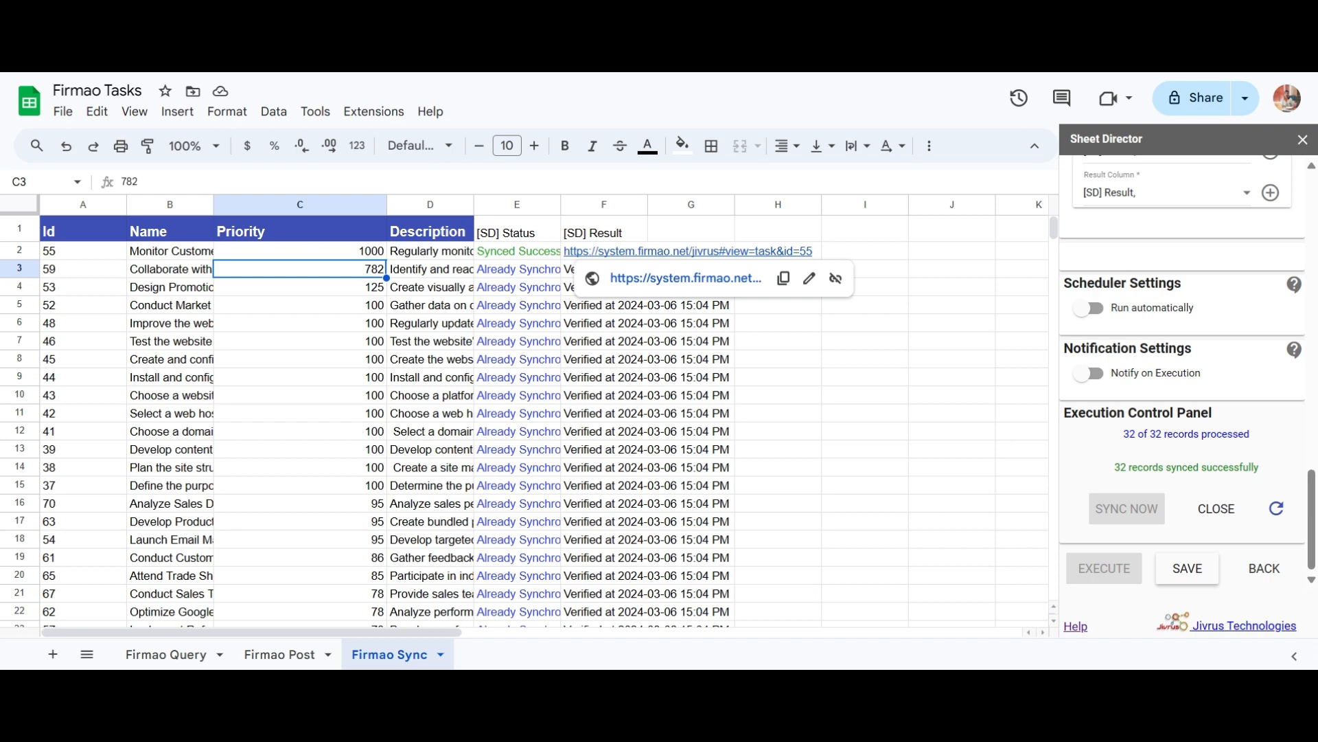
click(612, 278)
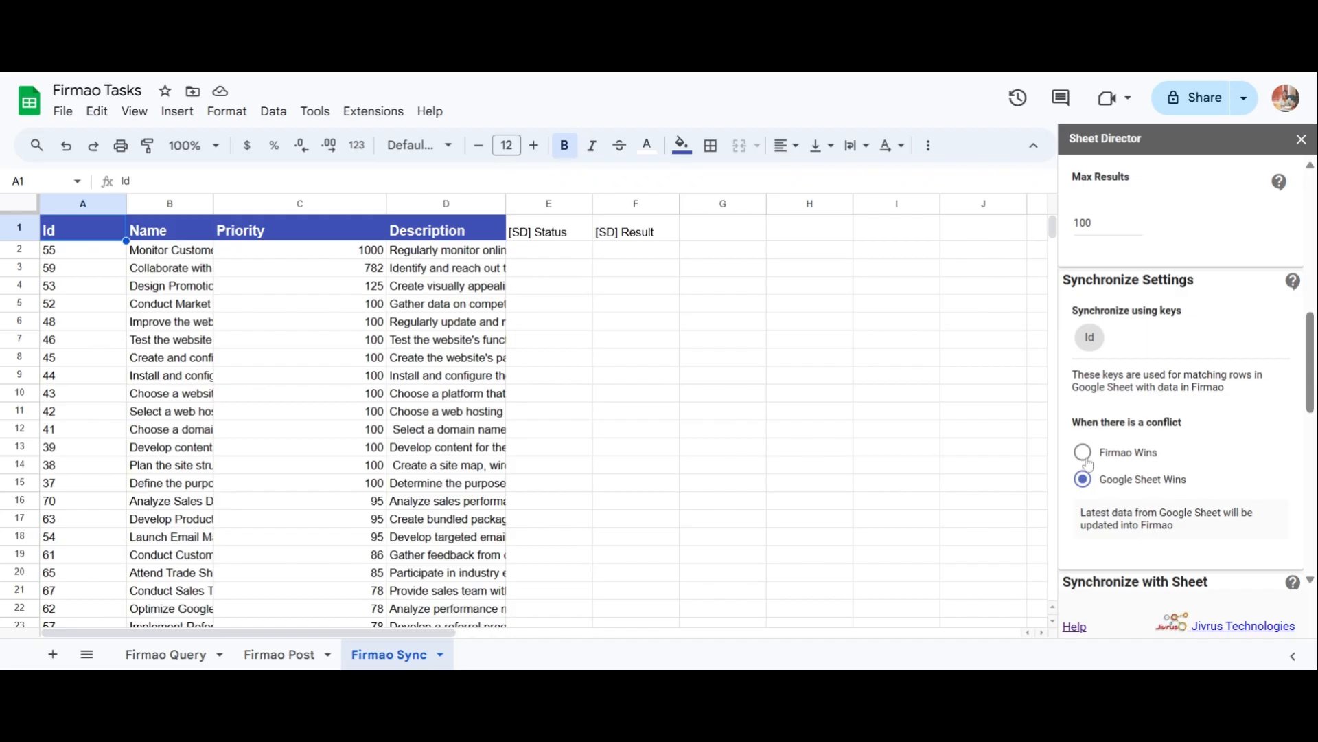
click(1083, 452)
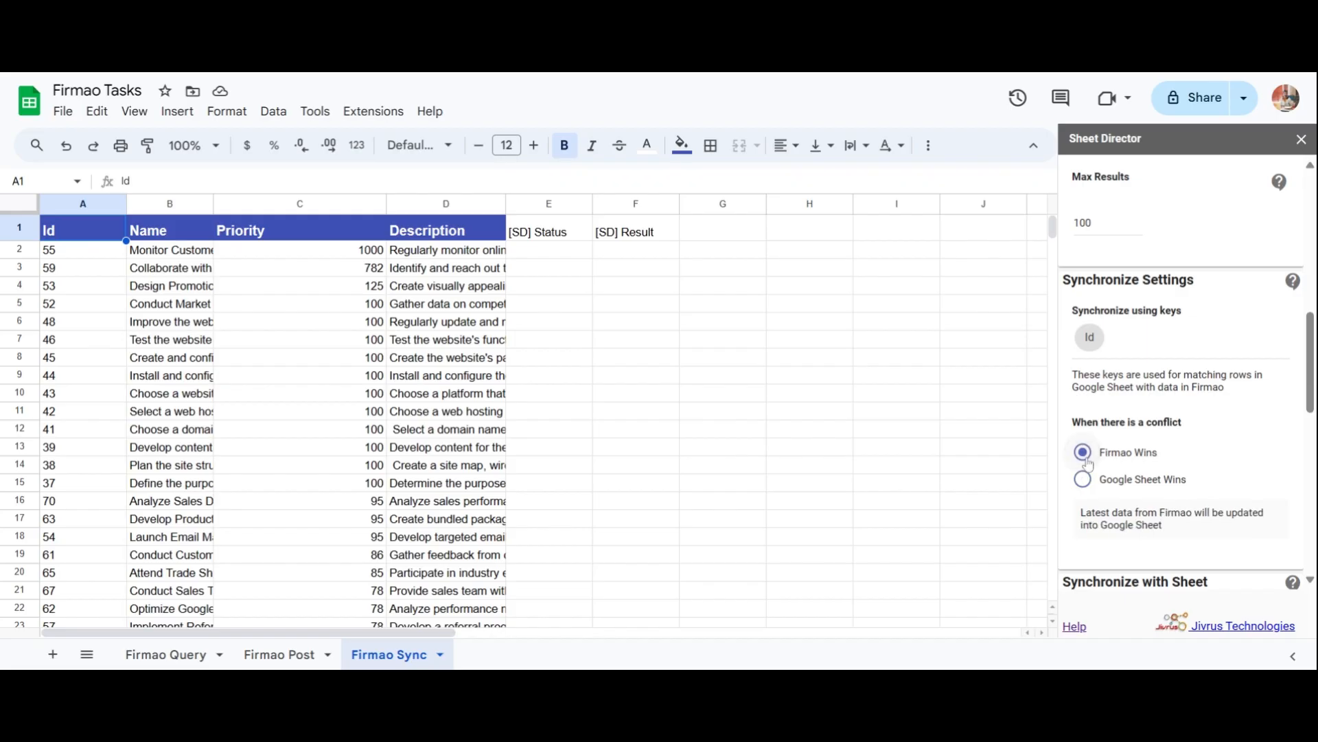
Choose the Firmao Sync sheet and review the 32 records ready to synchronize.
scroll(1105, 372, down, 4)
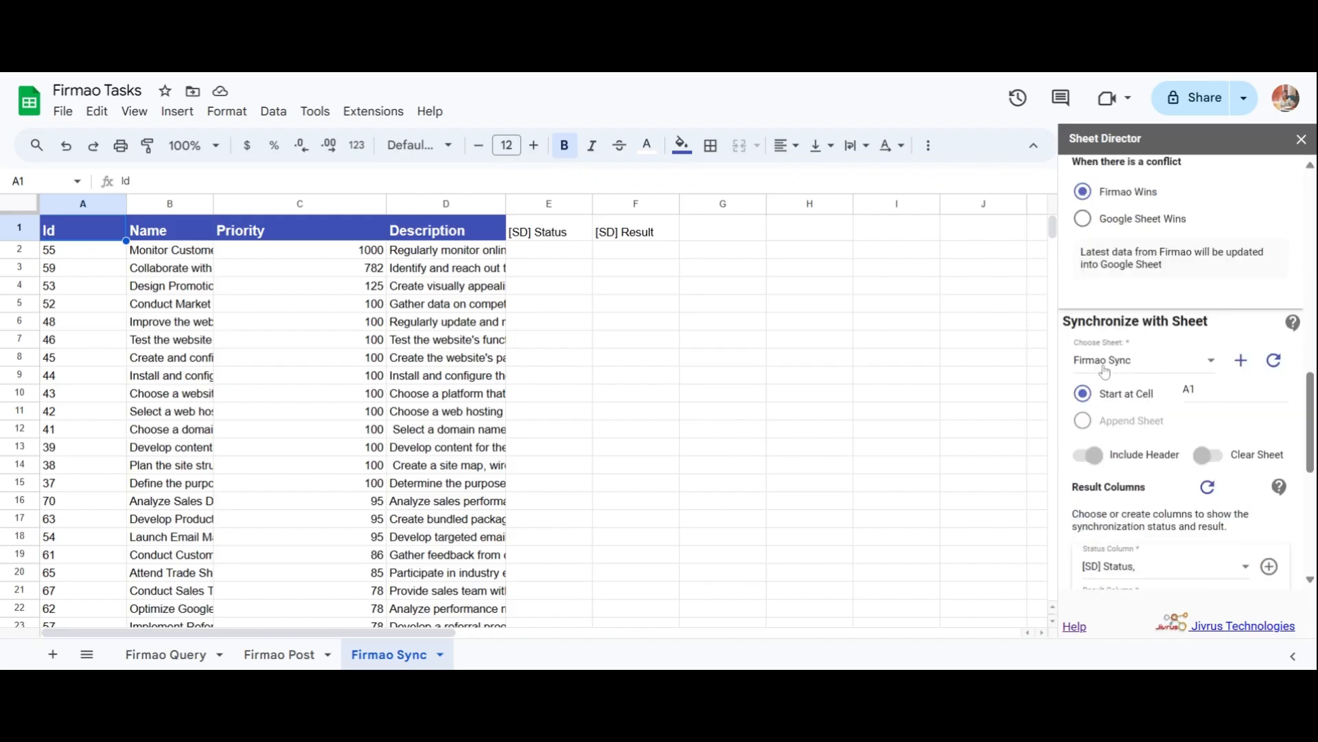
click(1105, 364)
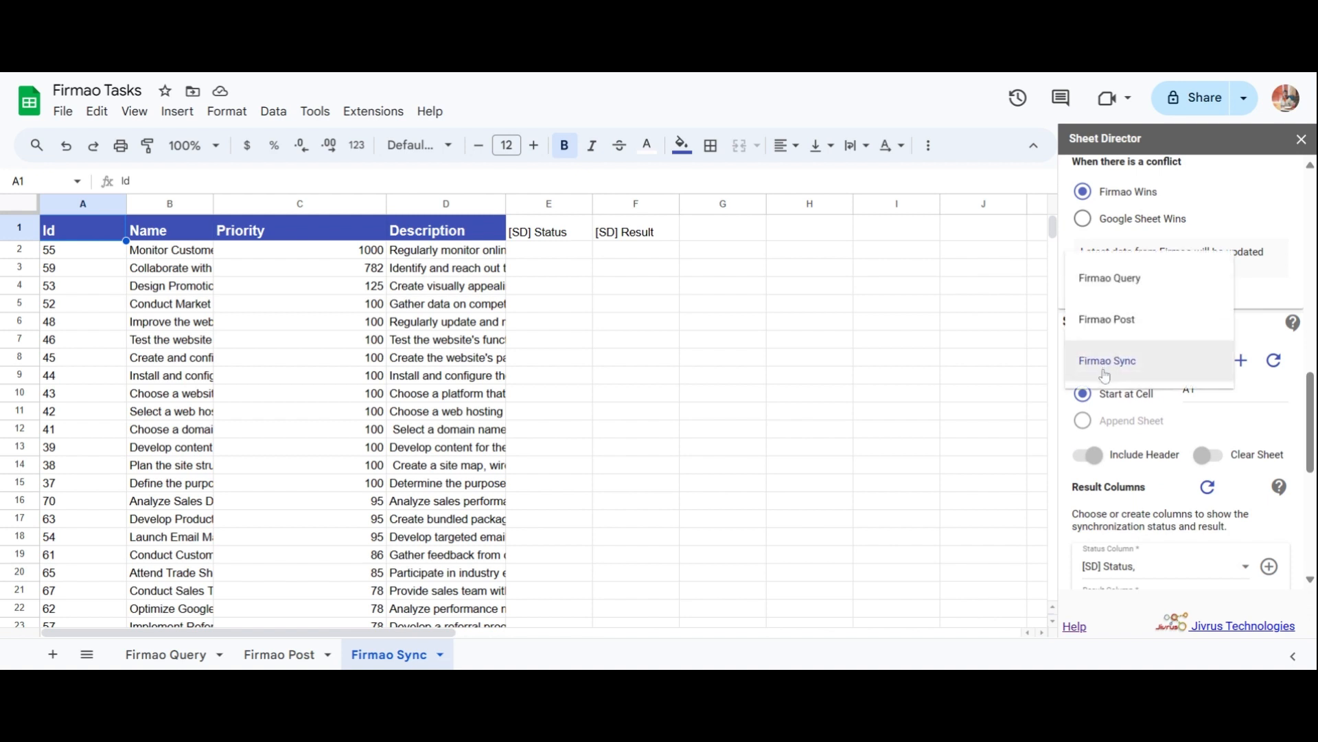
click(1105, 363)
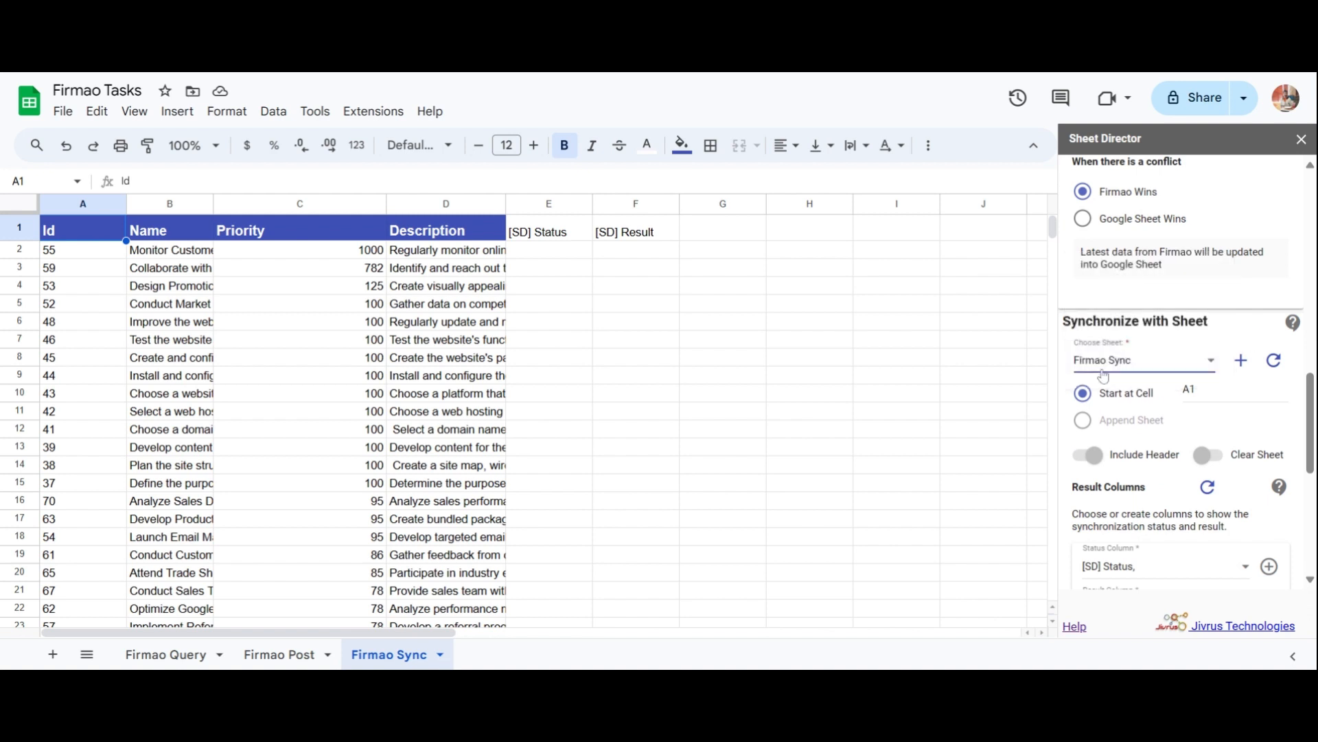
scroll(1106, 384, down, 4)
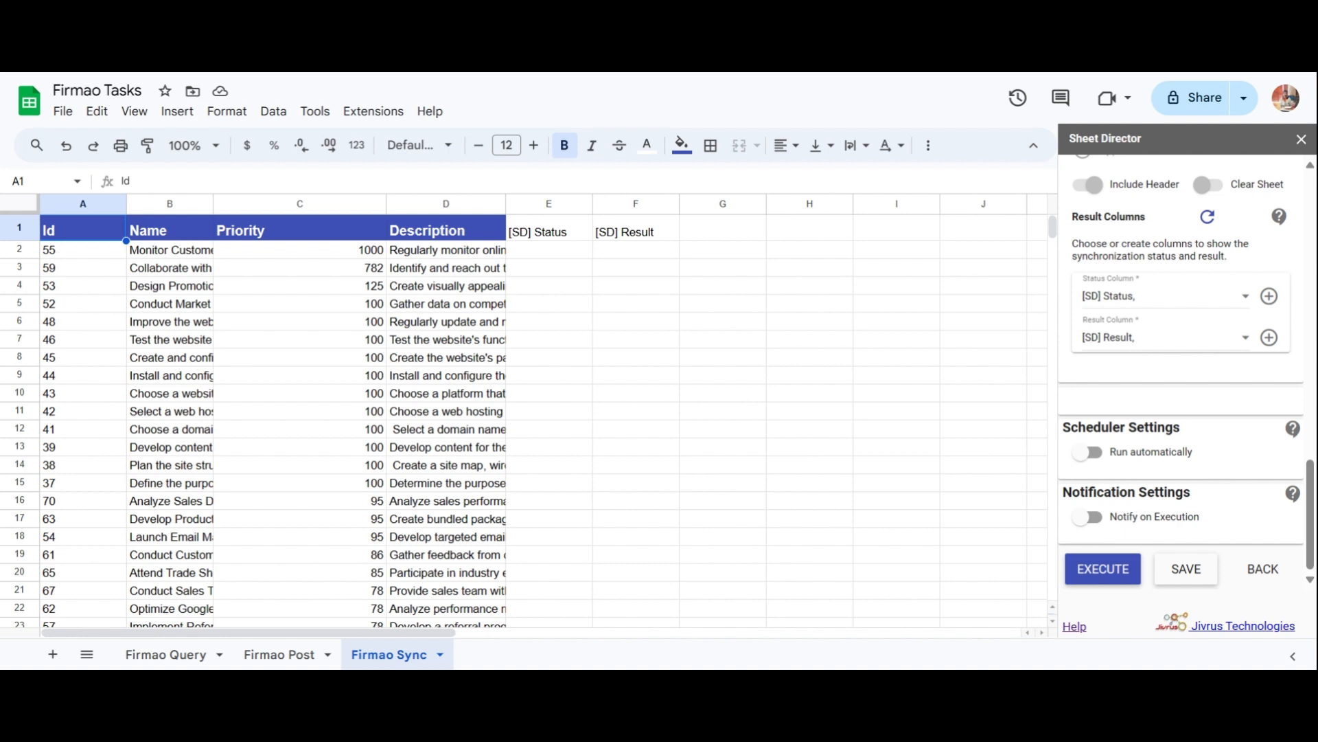
click(1073, 558)
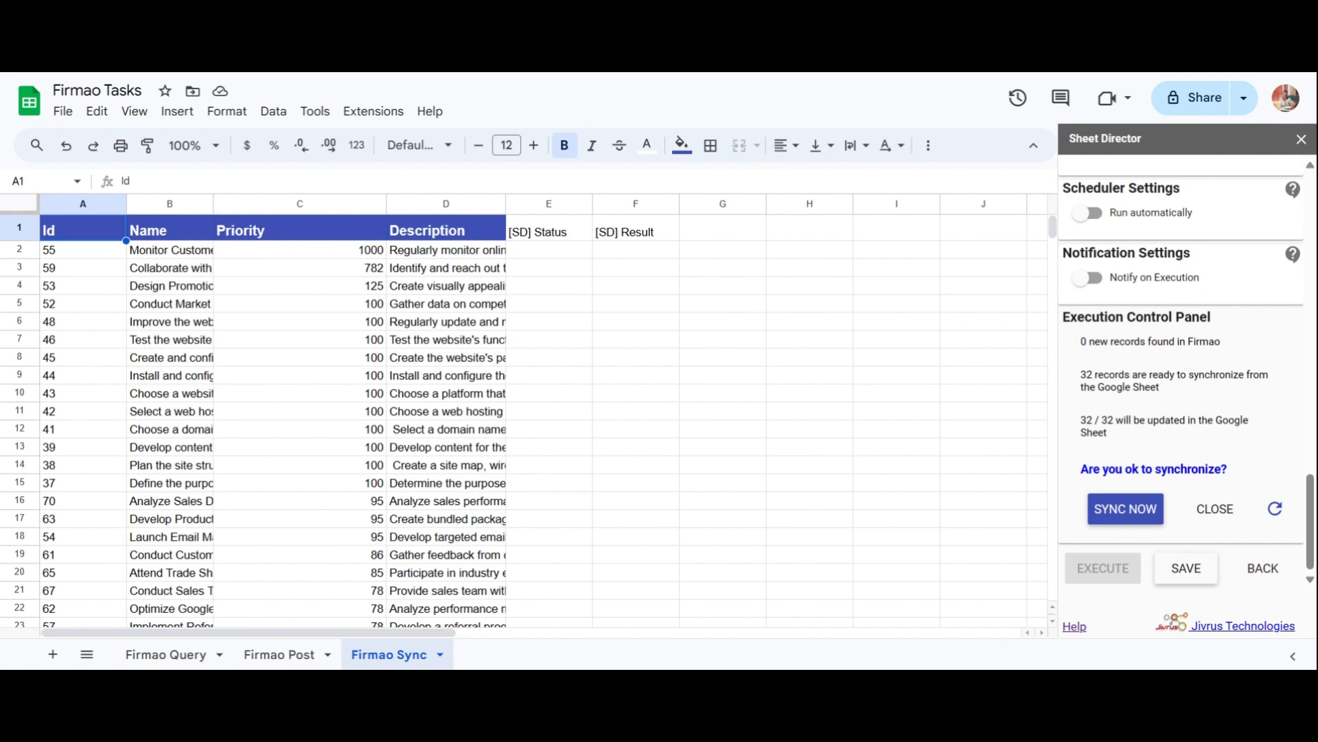
scroll(1073, 553, up, 3)
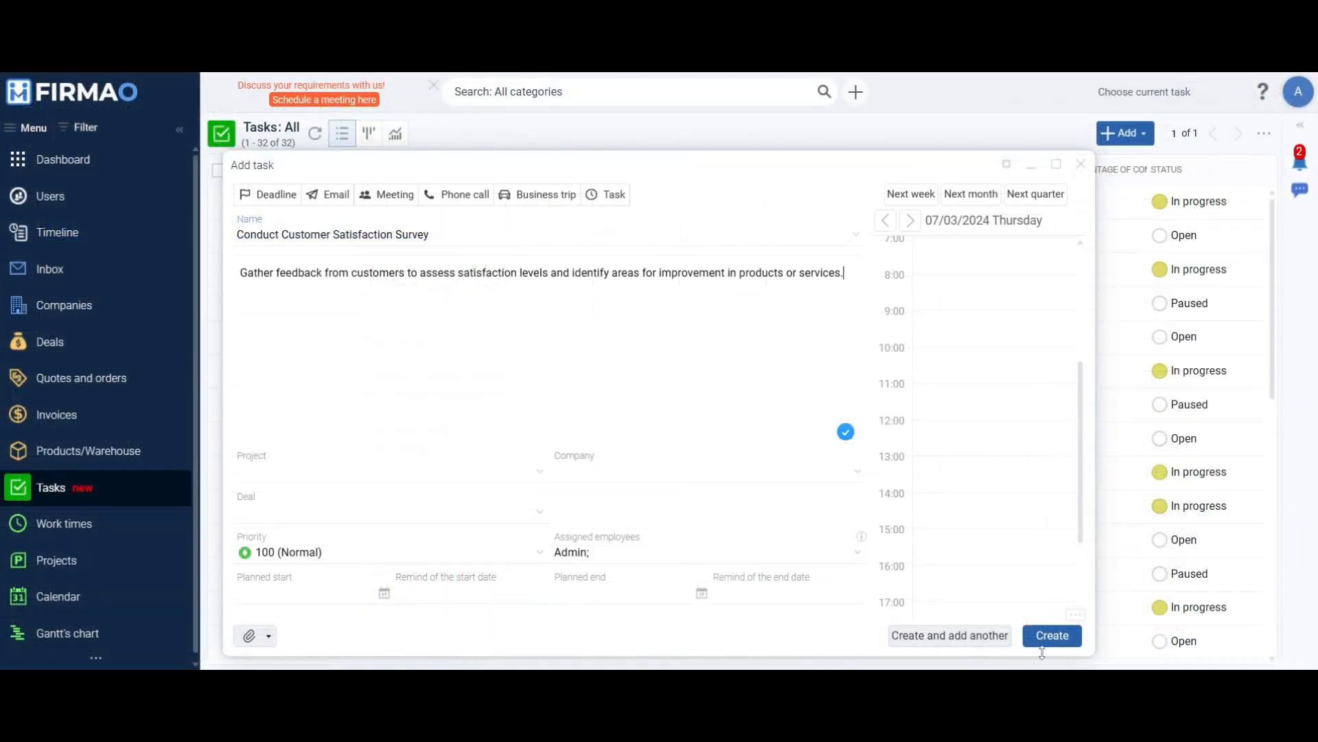
Create the Firmao task 'Conduct Customer Satisfaction Survey' with priority 100 and its customer-feedback description.
click(1061, 644)
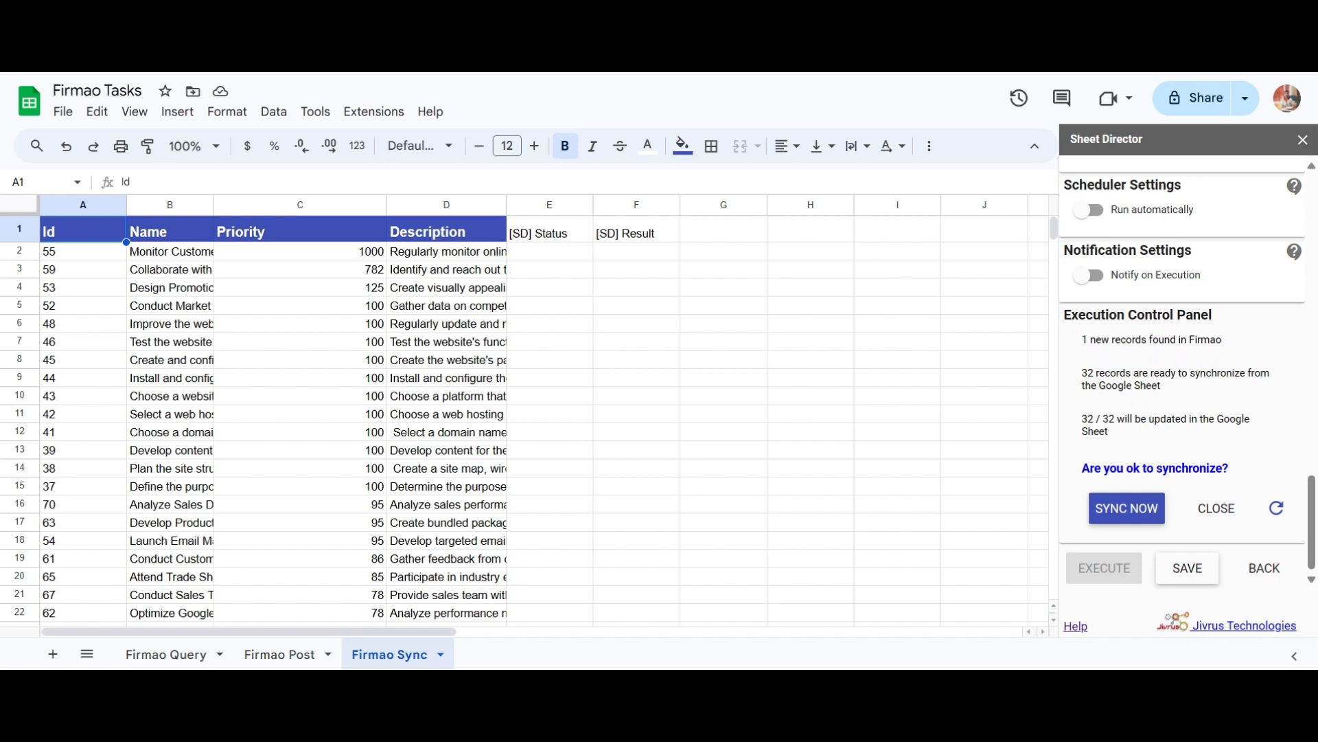
Sync all 33 records with Firmao and review their status and result entries down the sheet.
click(1111, 522)
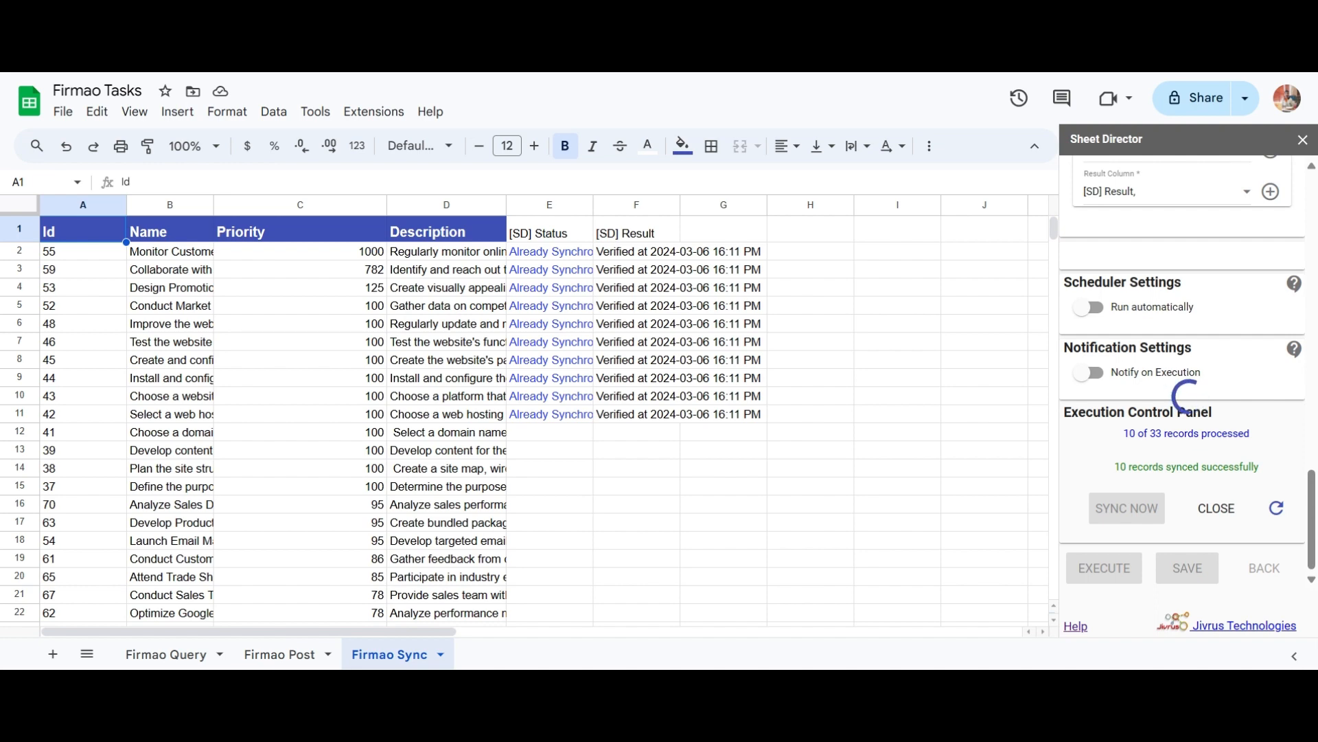
scroll(1049, 549, down, 1)
scroll(1049, 549, down, 3)
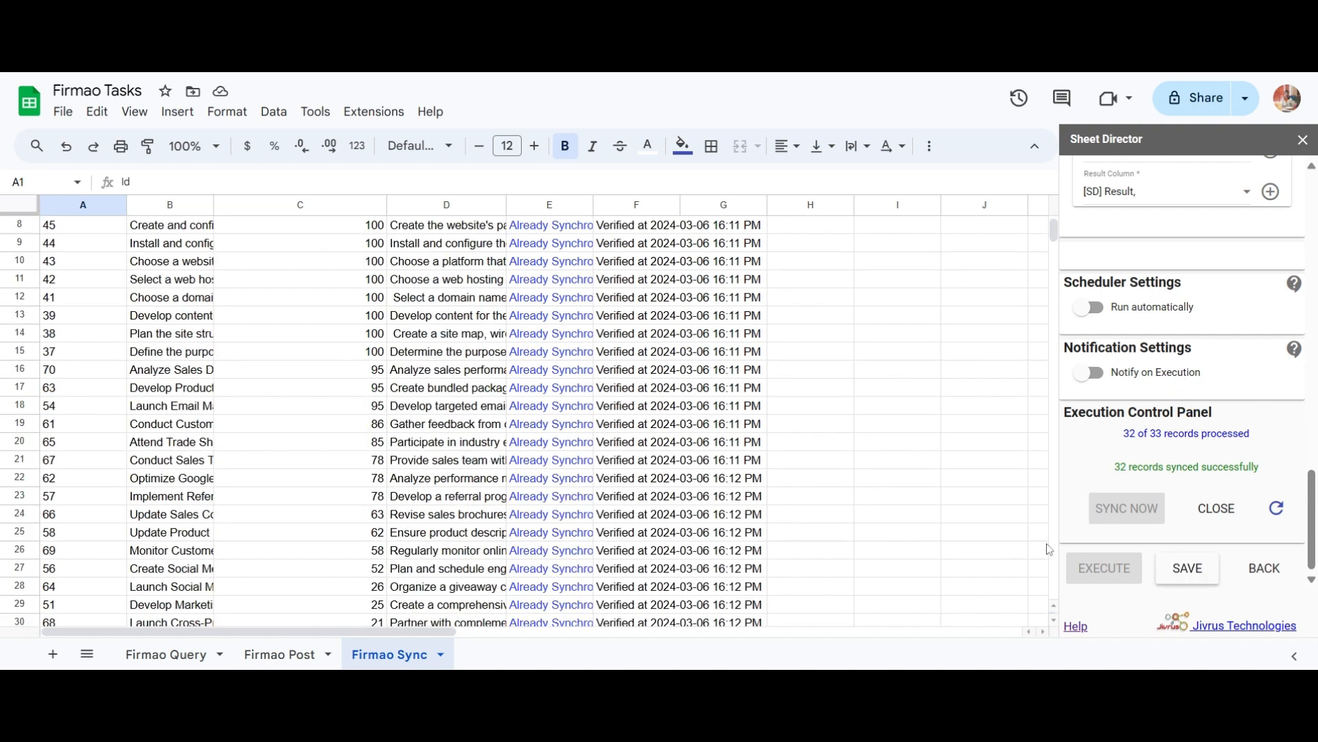
scroll(1049, 549, down, 1)
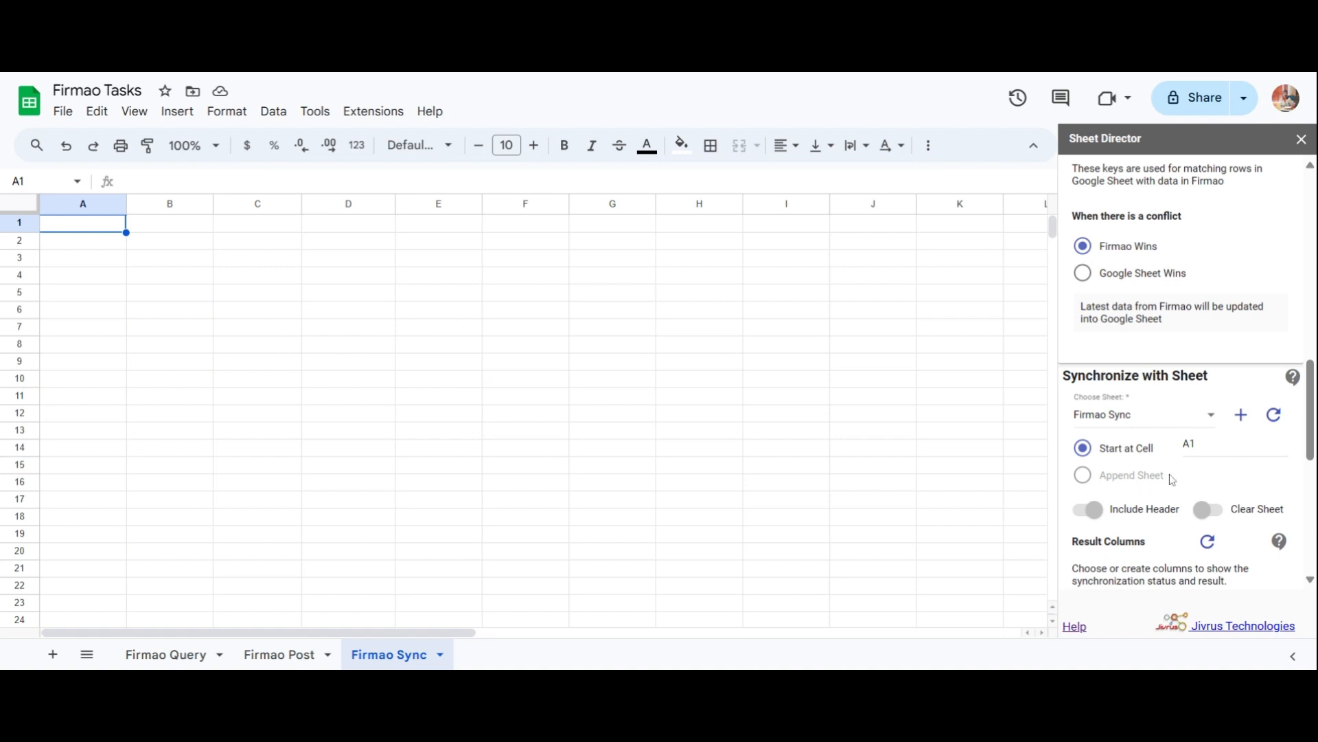
Change the Start at Cell from A1 to H7 and check the empty sheet against Firmao.
double_click(1181, 456)
text(H7)
scroll(1181, 412, down, 5)
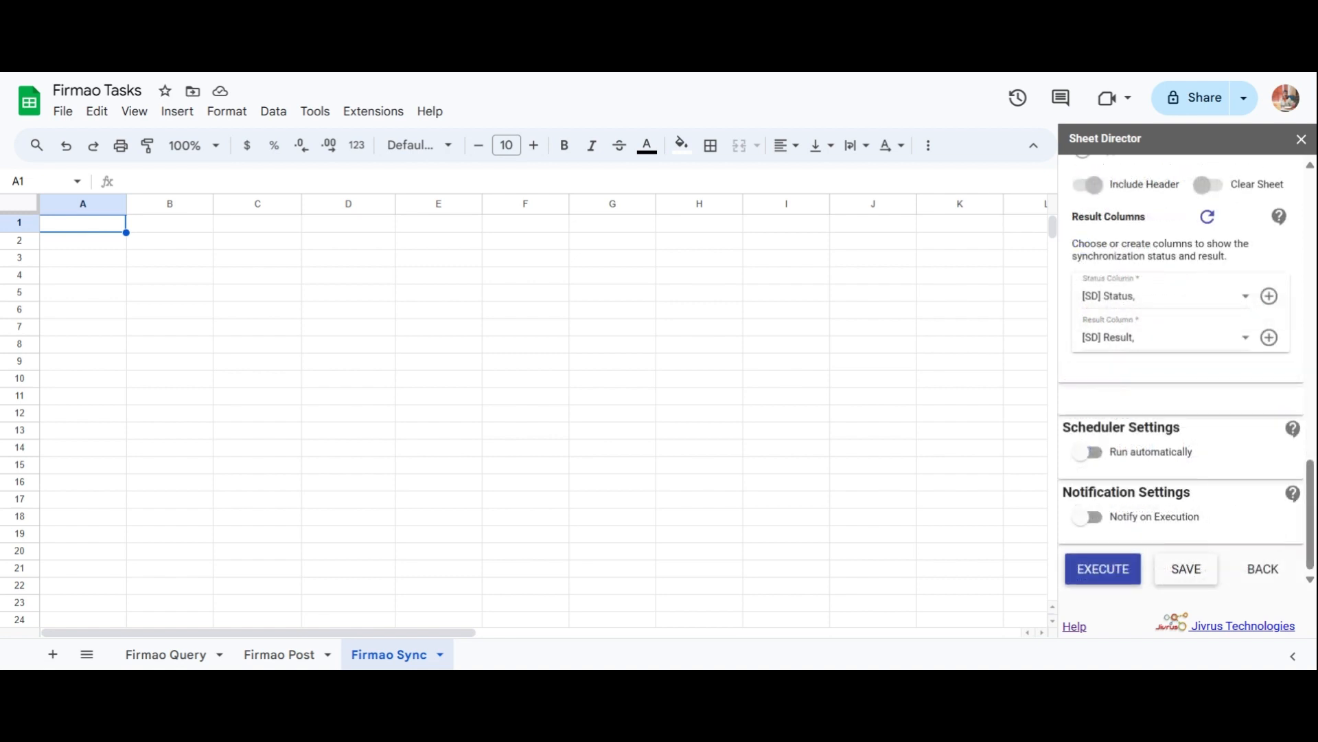
click(1116, 568)
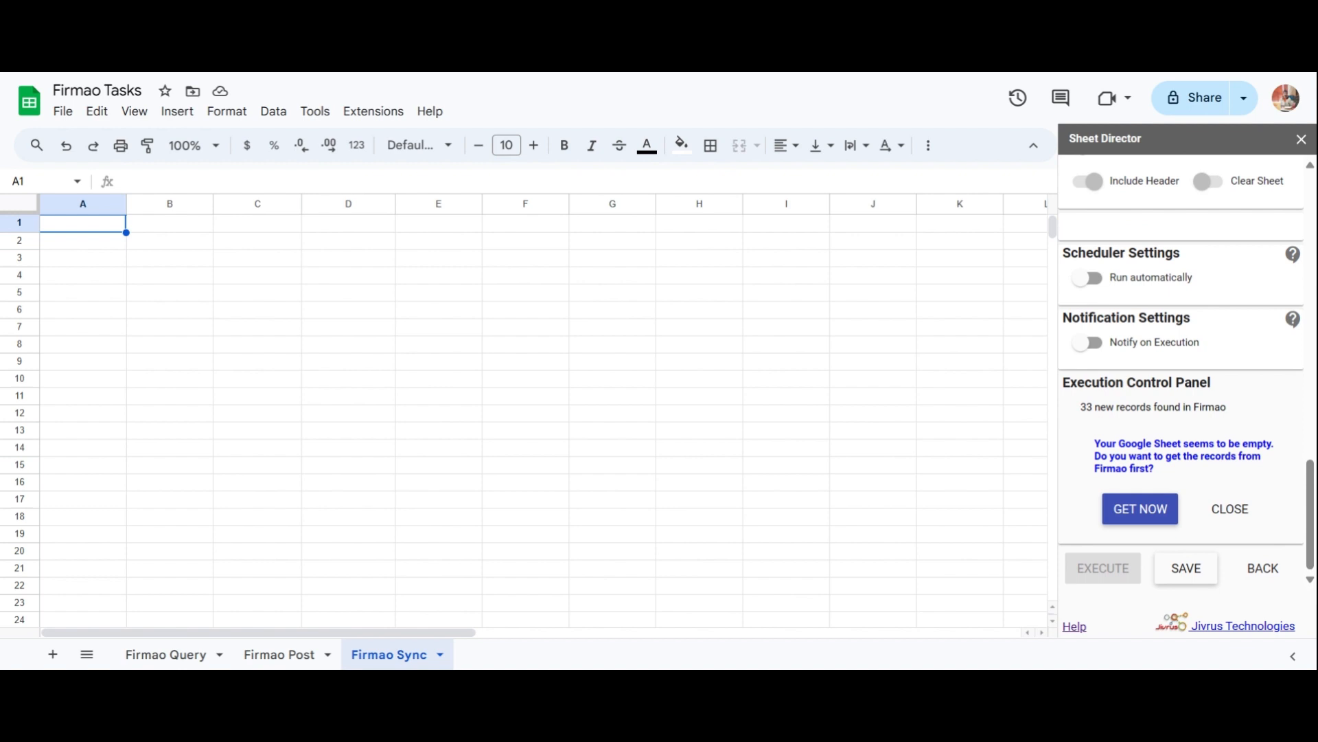
Pull the Firmao tasks in from H7, add [SD] Status and [SD] Result columns, then sync.
click(1127, 526)
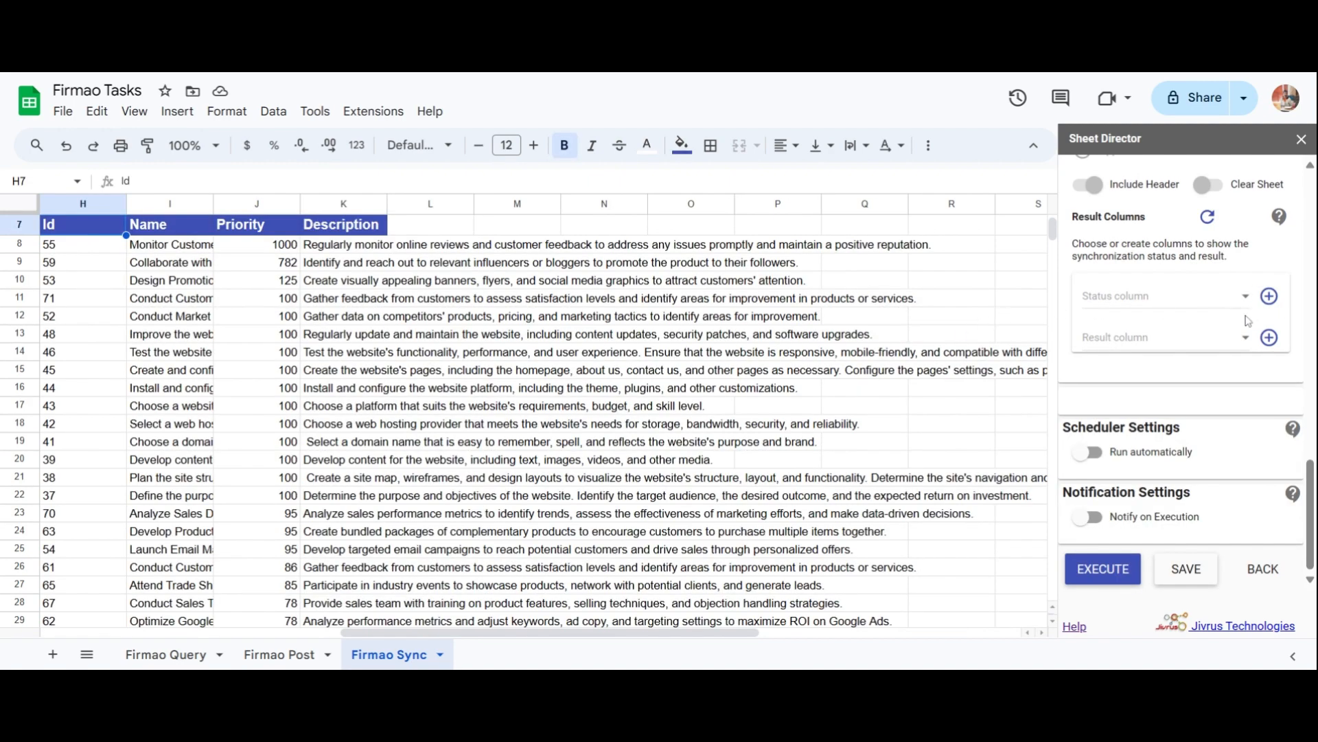
click(1269, 296)
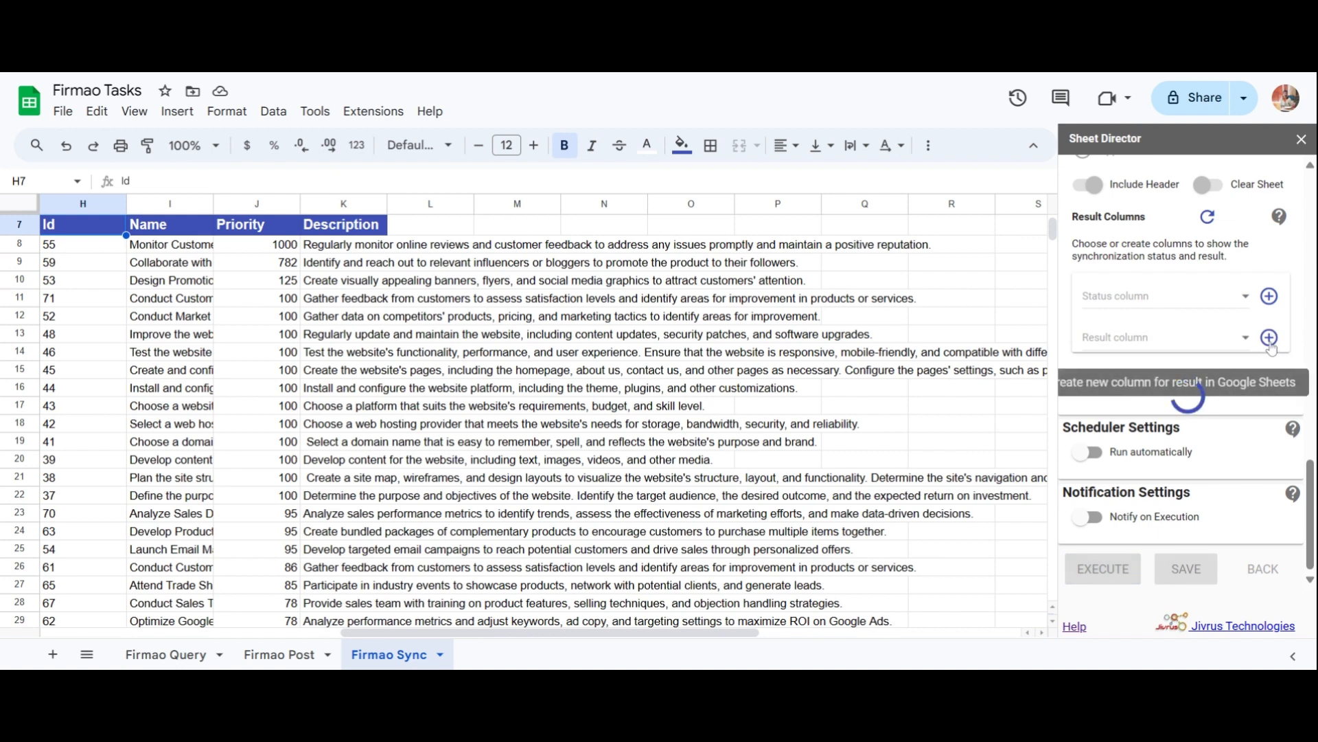
click(1269, 338)
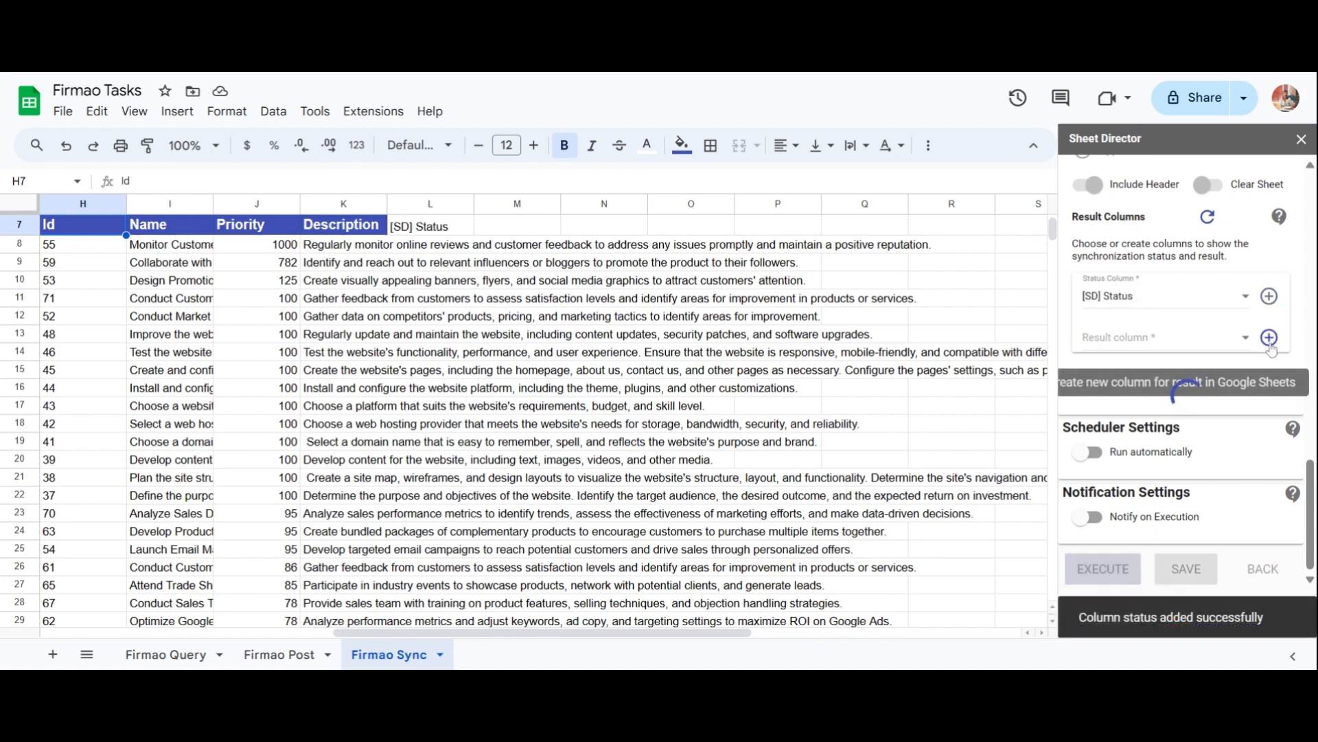
click(1112, 572)
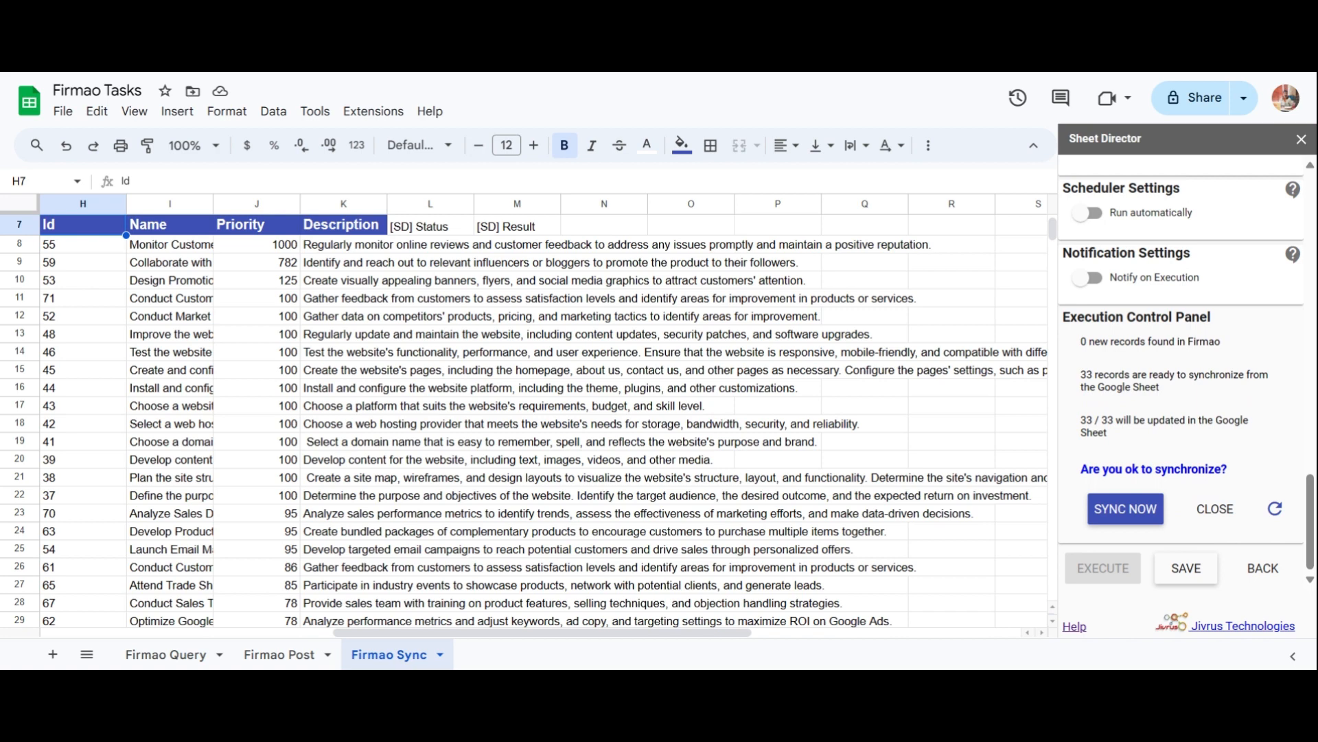
click(1112, 523)
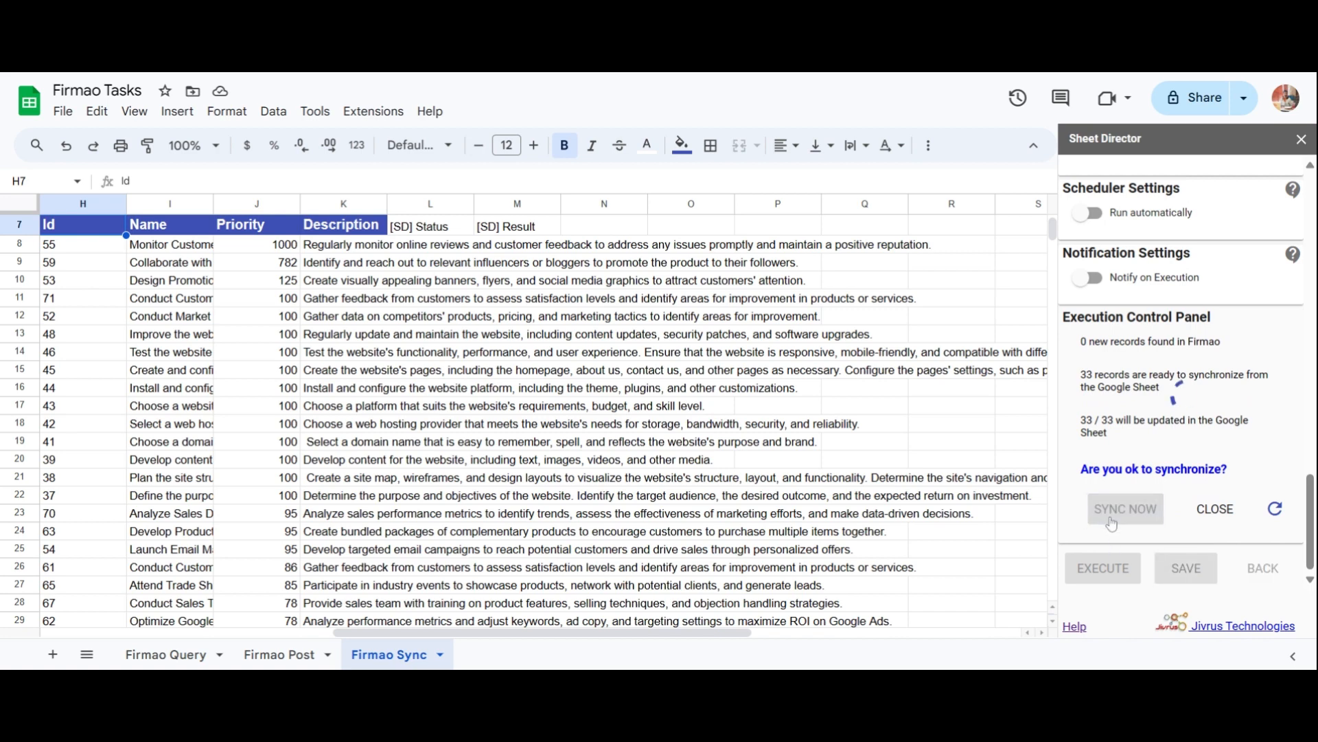